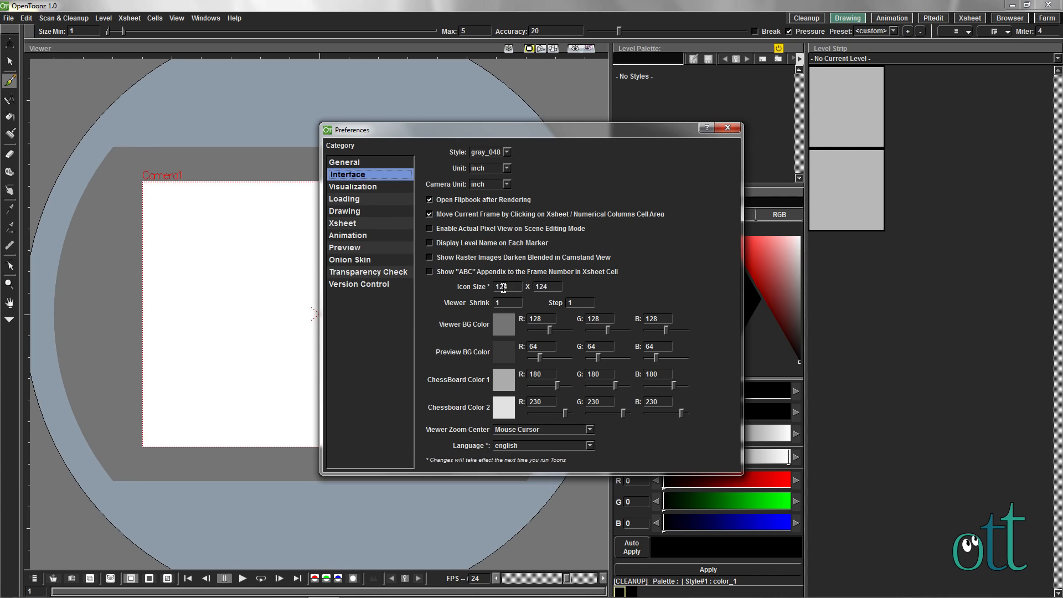
# - Set the interface icon size to 64 x 64 and close the preferences
pyautogui.doubleClick(503, 287)
pyautogui.write('64')
pyautogui.doubleClick(545, 287)
pyautogui.write('64')
pyautogui.click(728, 127)
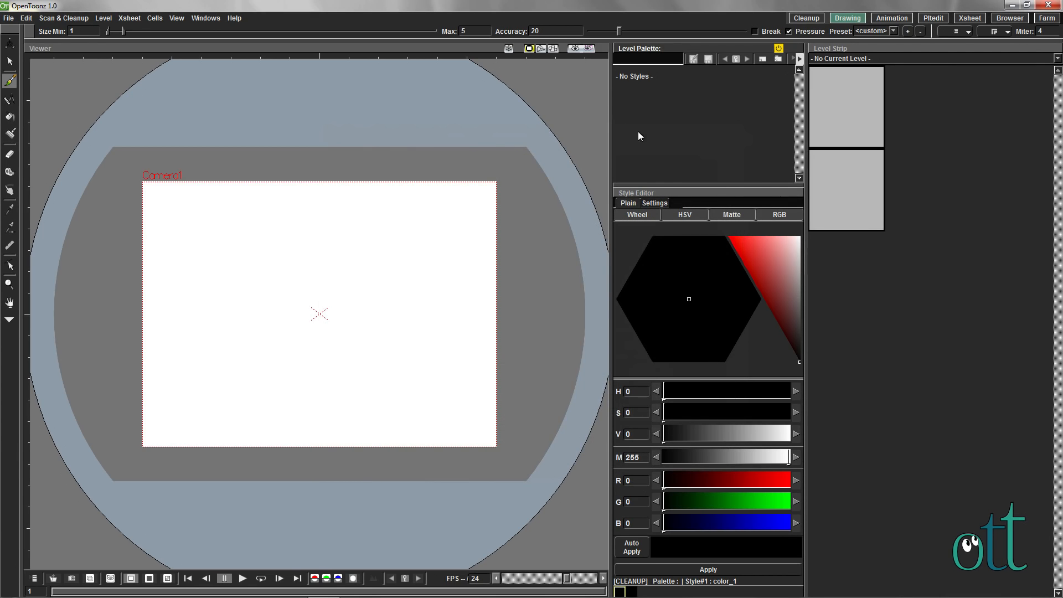
# - Quit OpenToonz, confirm the exit, and relaunch it from the desktop to apply the new icon size
pyautogui.click(8, 18)
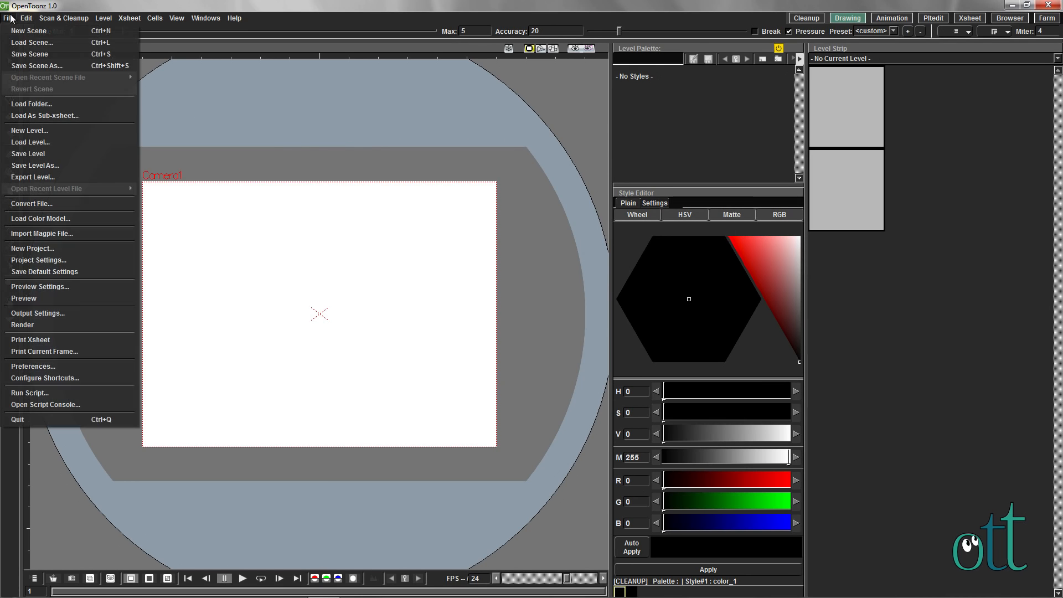
pyautogui.click(24, 420)
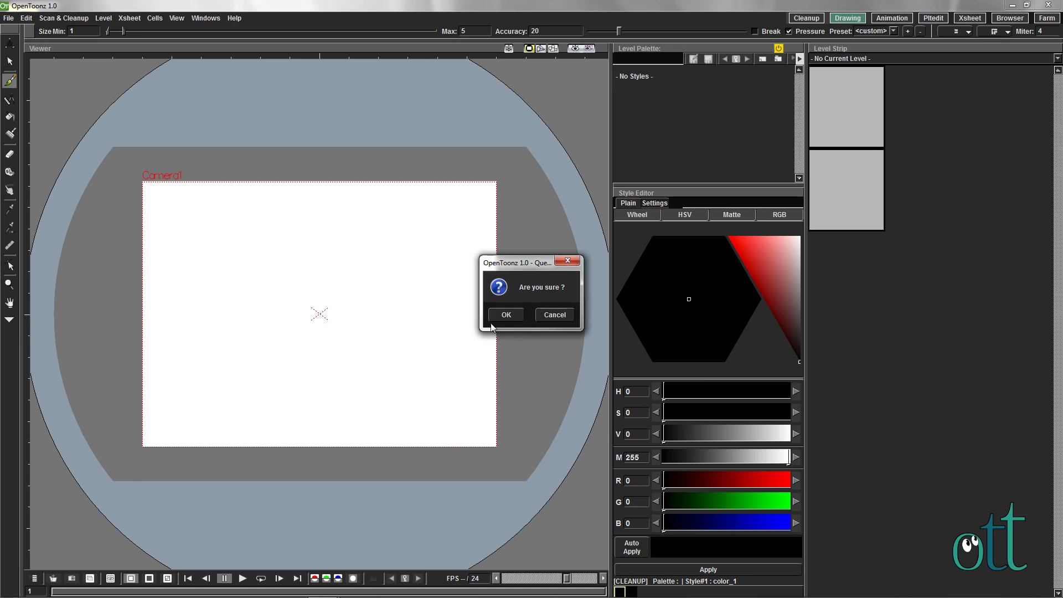
pyautogui.click(506, 314)
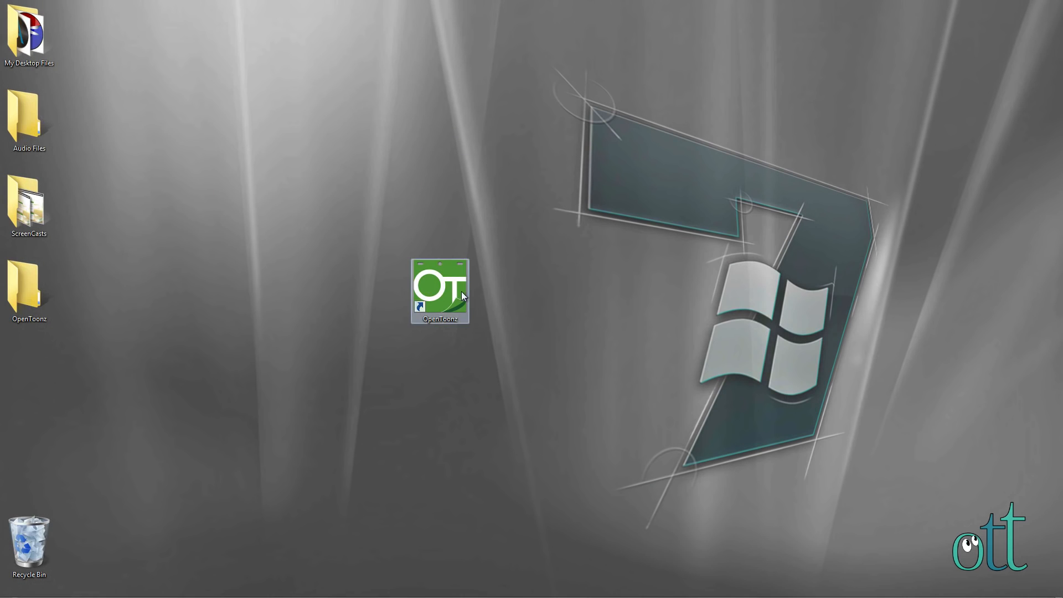
pyautogui.doubleClick(437, 287)
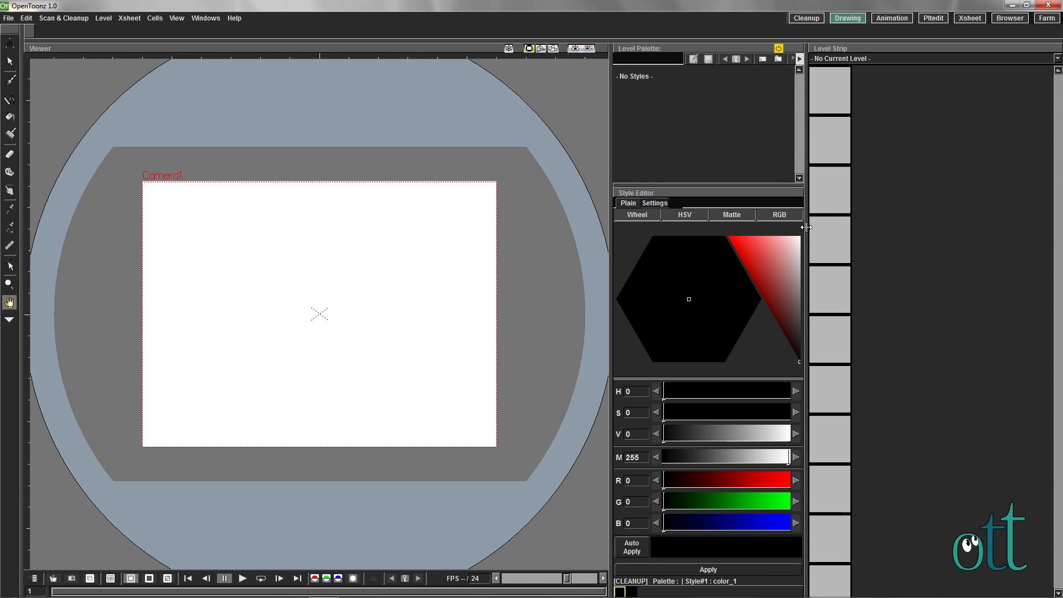
# - Narrow the Level Strip and palette panes to enlarge the viewer, and dock a new Xsheet pane between the viewer and the Level Palette
pyautogui.moveTo(806, 227); pyautogui.dragTo(1001, 219)
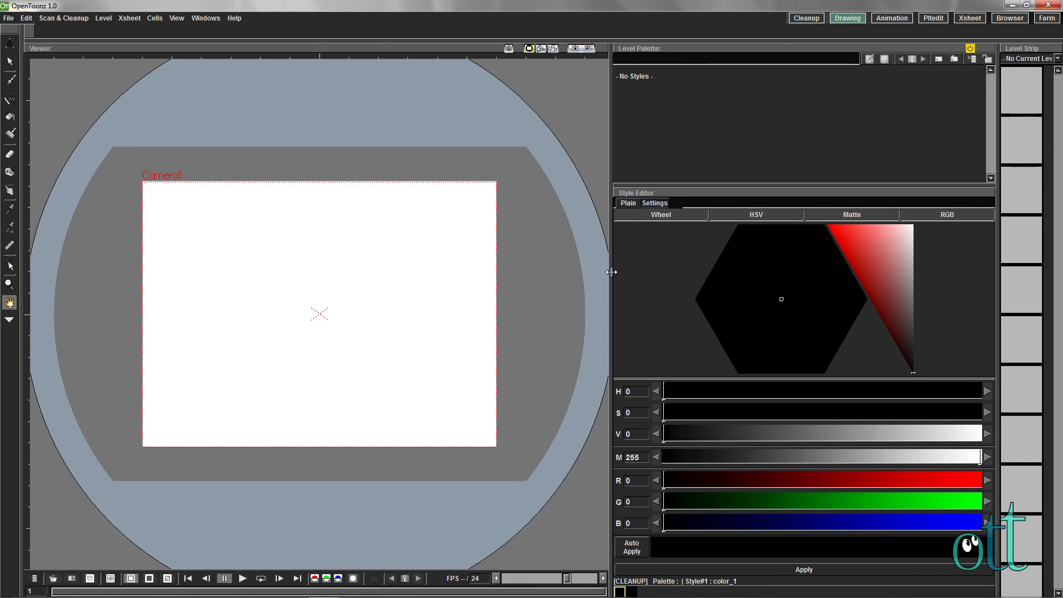
pyautogui.moveTo(611, 271); pyautogui.dragTo(884, 266)
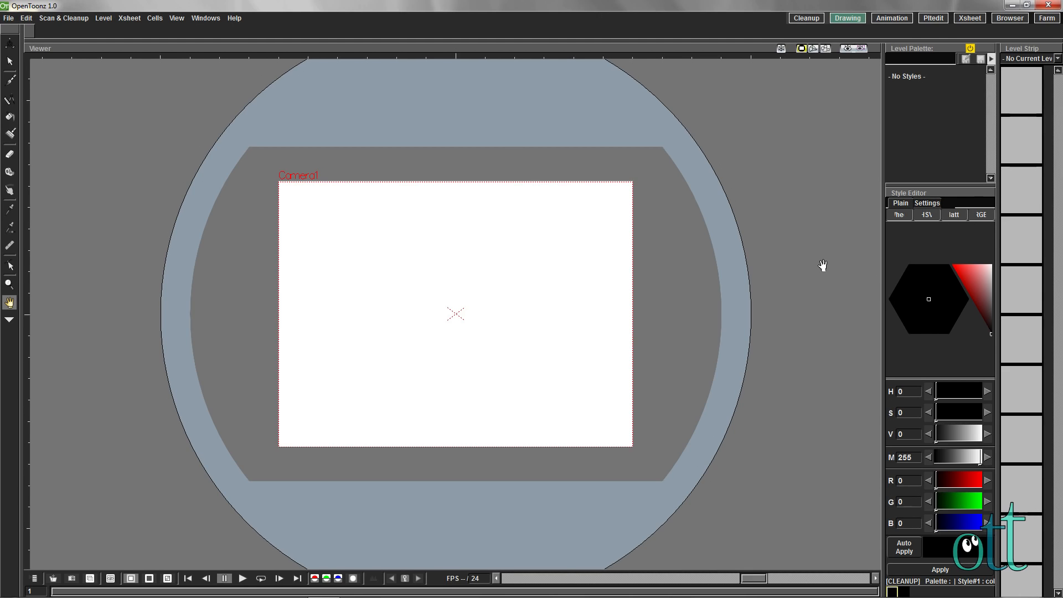
pyautogui.click(201, 21)
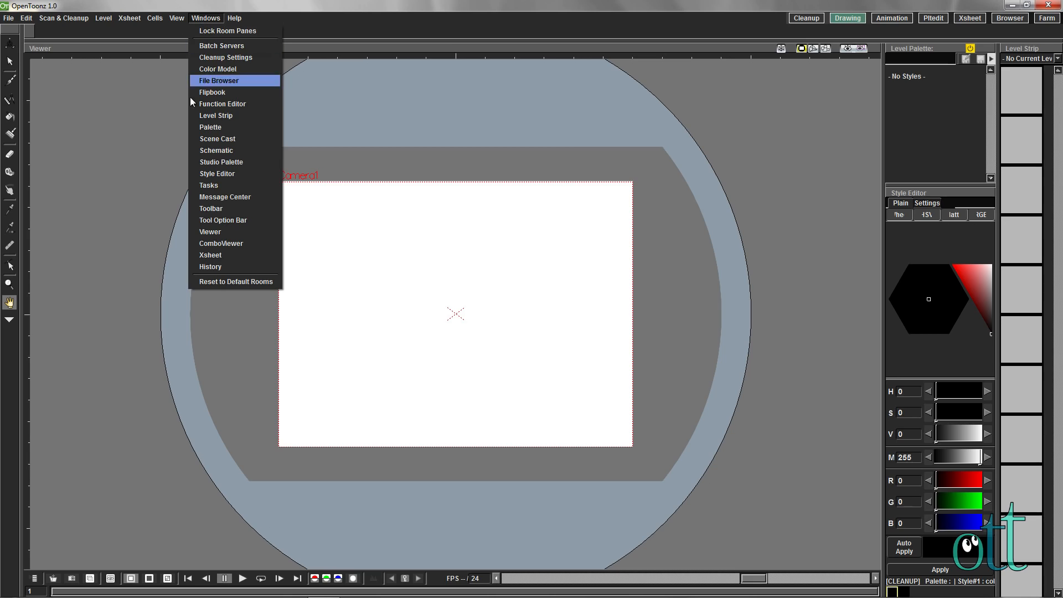
pyautogui.click(211, 256)
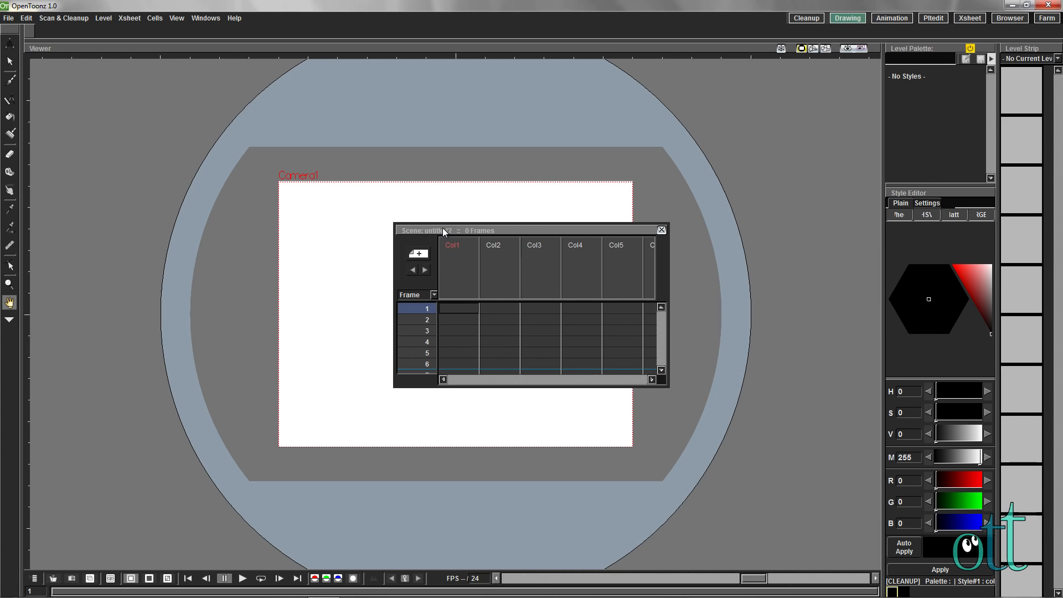
pyautogui.moveTo(443, 227); pyautogui.dragTo(884, 244)
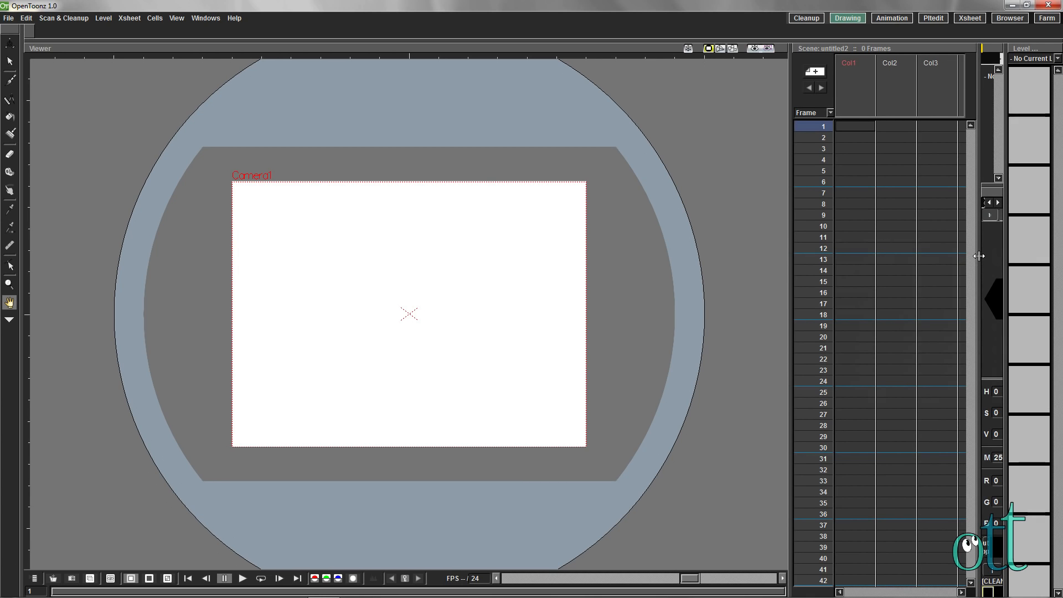
# - Resize the docked panes so the Xsheet shows three columns beside a compact Style Editor and a narrow Level Strip
pyautogui.moveTo(975, 257); pyautogui.dragTo(916, 258)
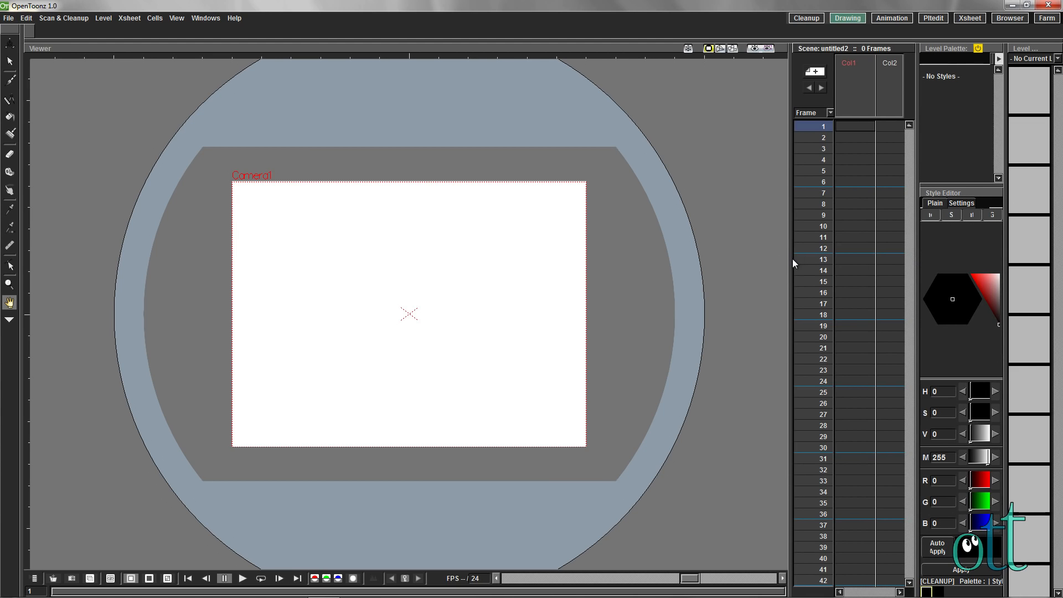
pyautogui.moveTo(789, 257); pyautogui.dragTo(734, 266)
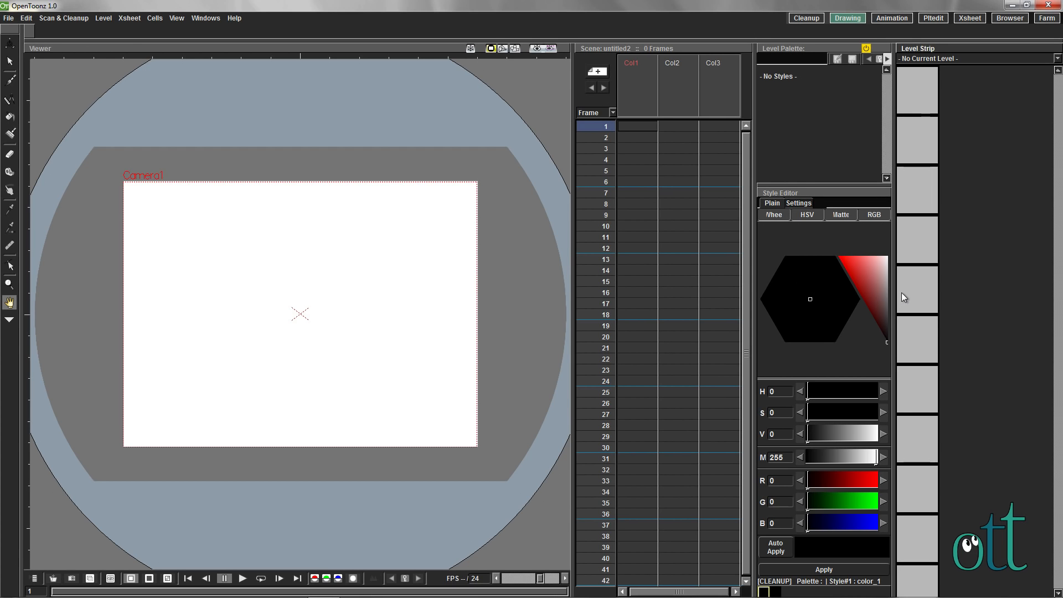
pyautogui.moveTo(895, 293); pyautogui.dragTo(991, 298)
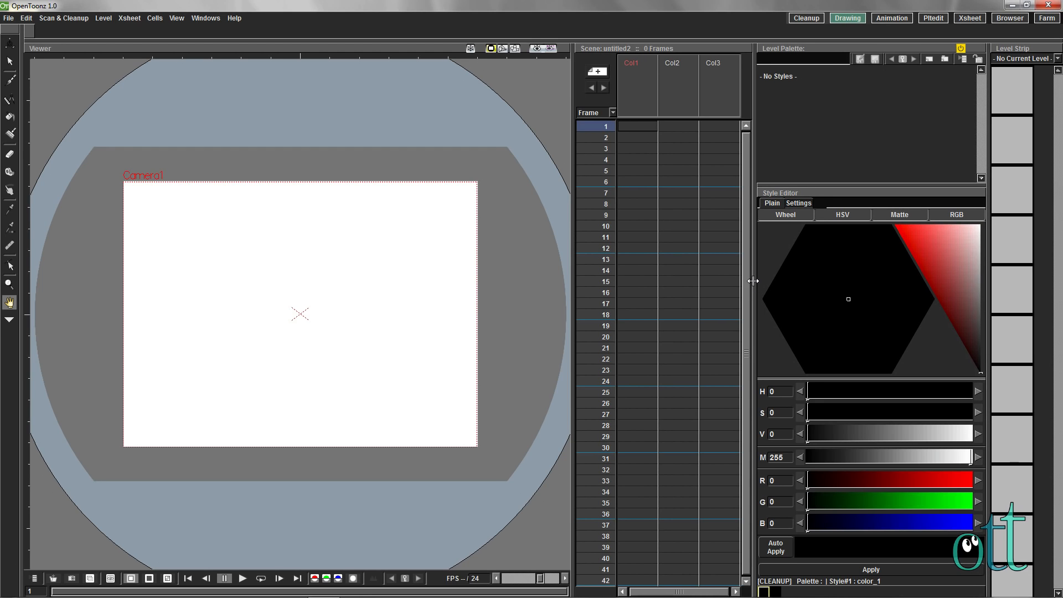
pyautogui.moveTo(753, 283); pyautogui.dragTo(864, 288)
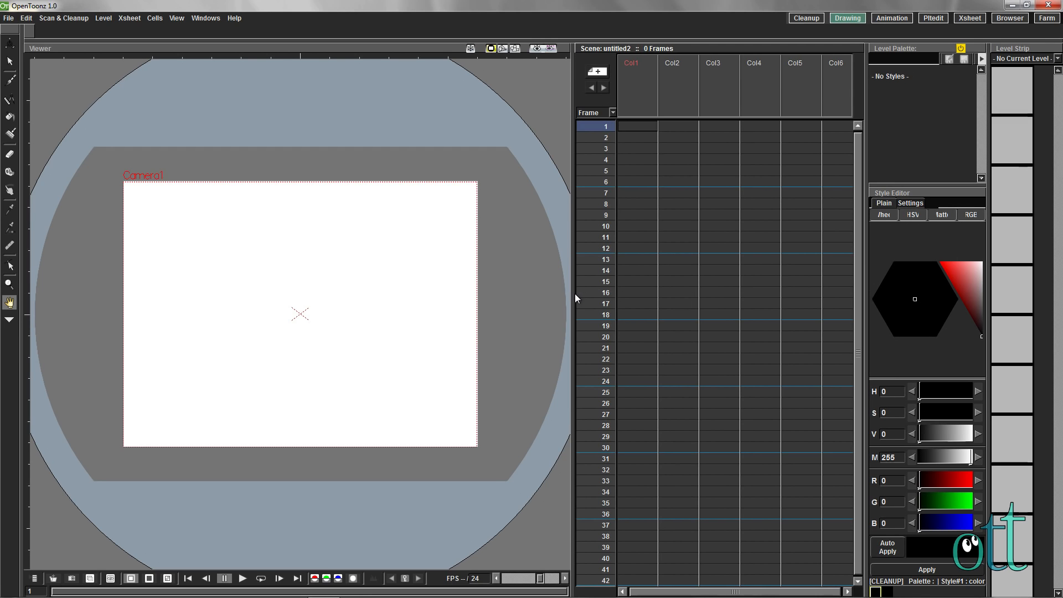
pyautogui.moveTo(575, 294); pyautogui.dragTo(685, 297)
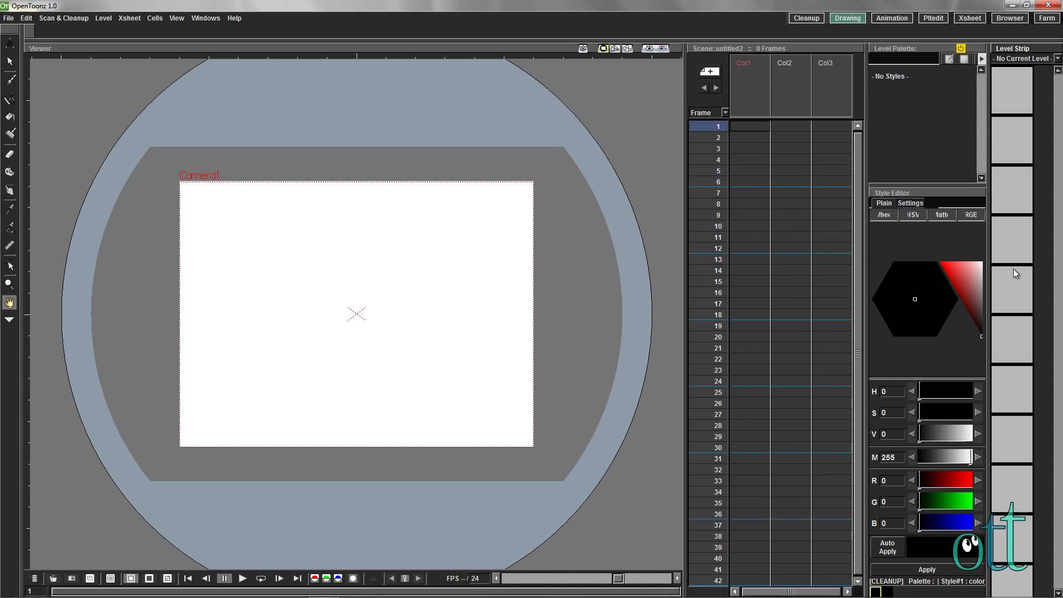
pyautogui.scroll(-1, 1008, 505)
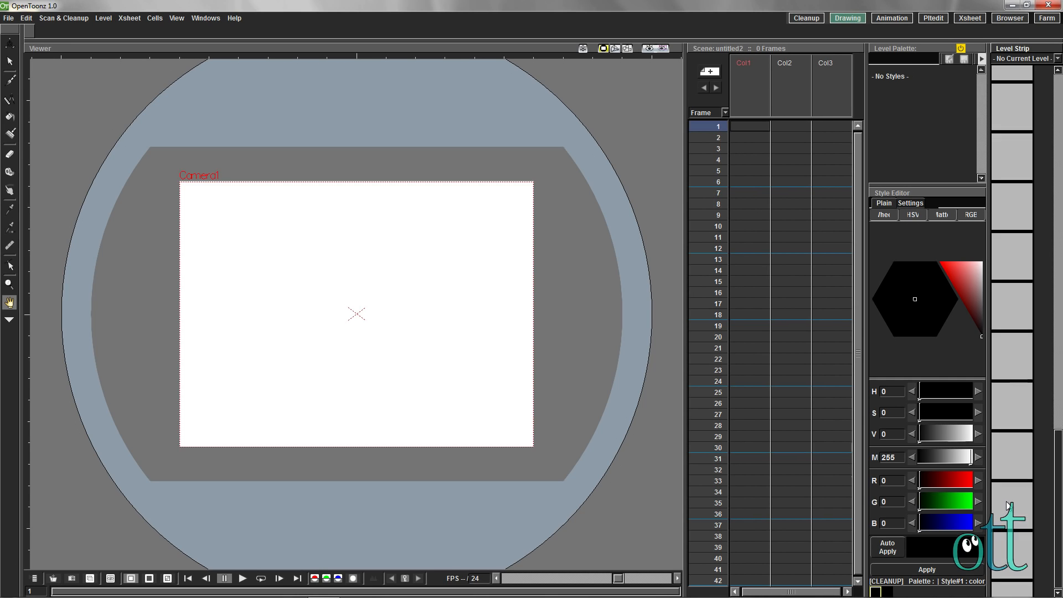
pyautogui.scroll(-1, 1007, 505)
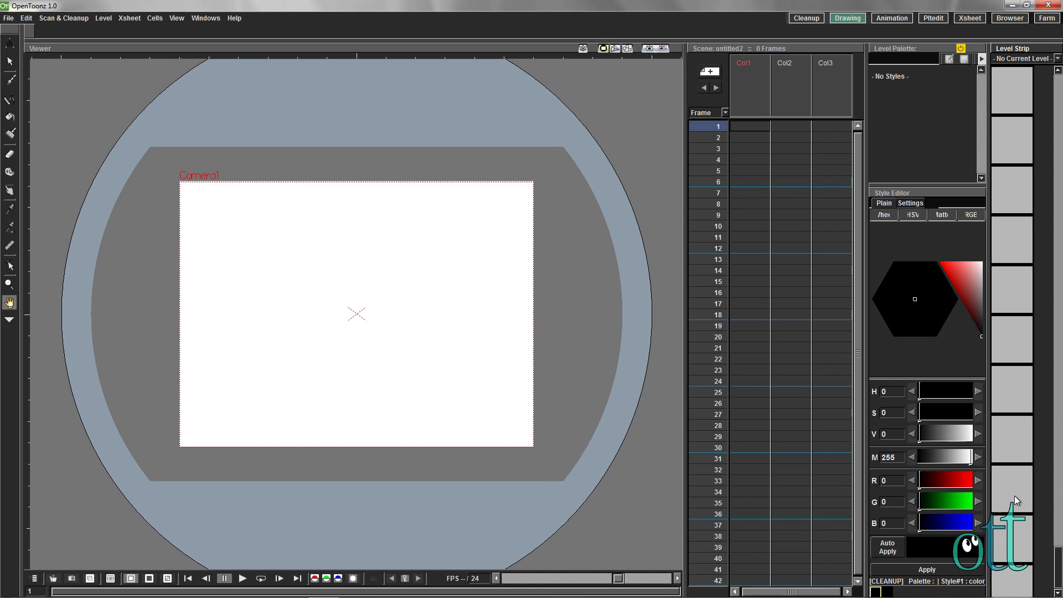
pyautogui.scroll(-3, 1015, 495)
pyautogui.scroll(-3, 1019, 492)
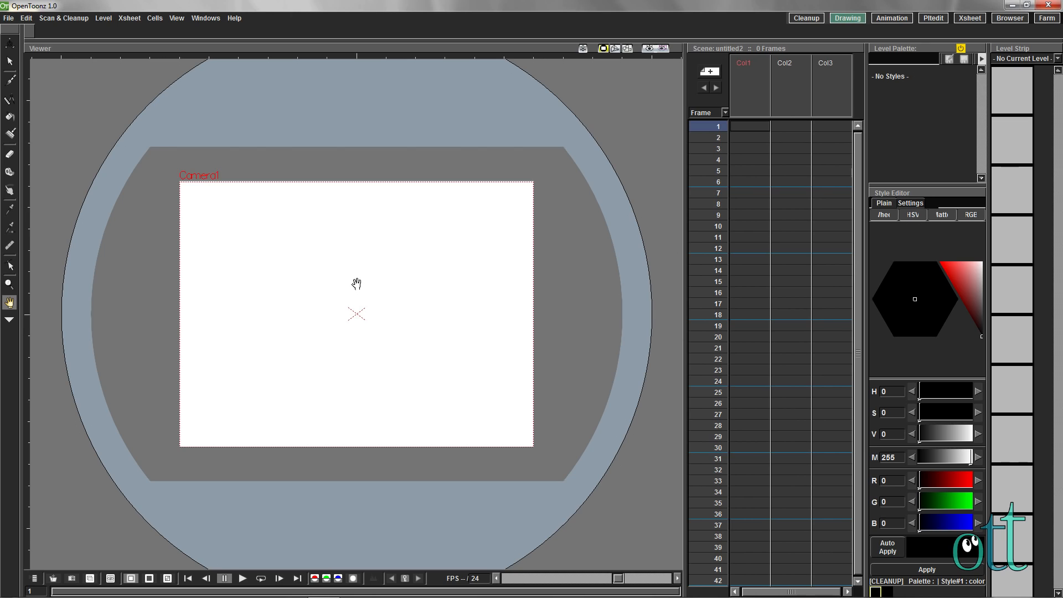
pyautogui.rightClick(326, 269)
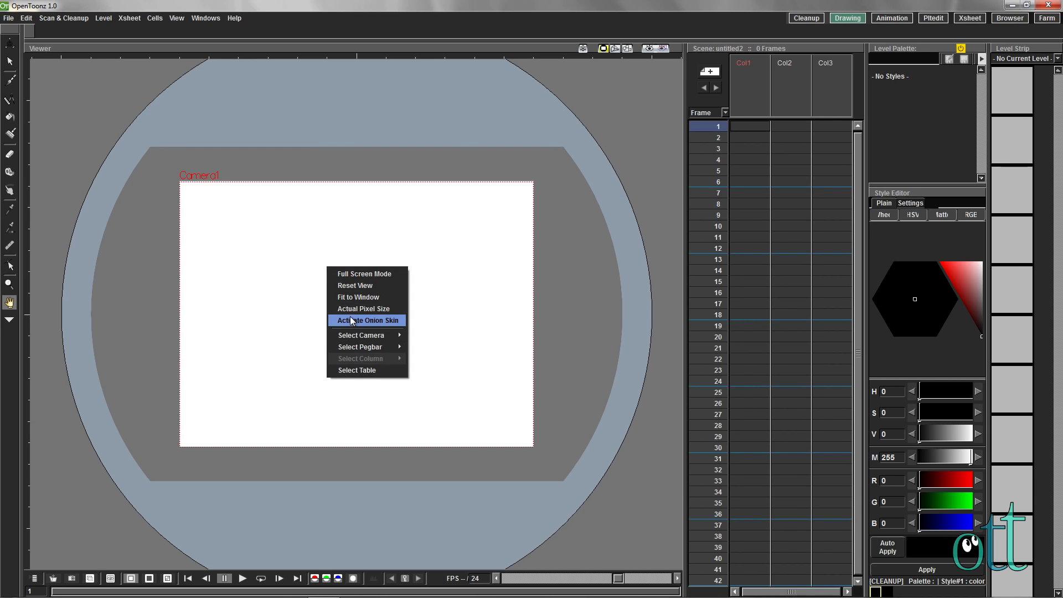
pyautogui.click(271, 266)
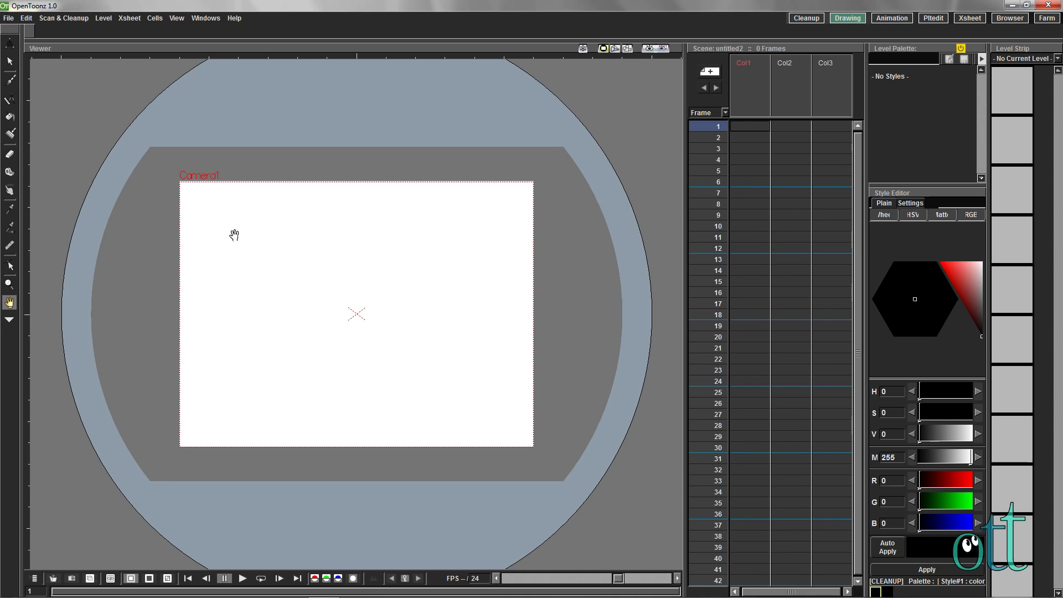
# - Draw a closed circle near the centre of the camera area in frame 1 with the Brush tool
pyautogui.click(11, 83)
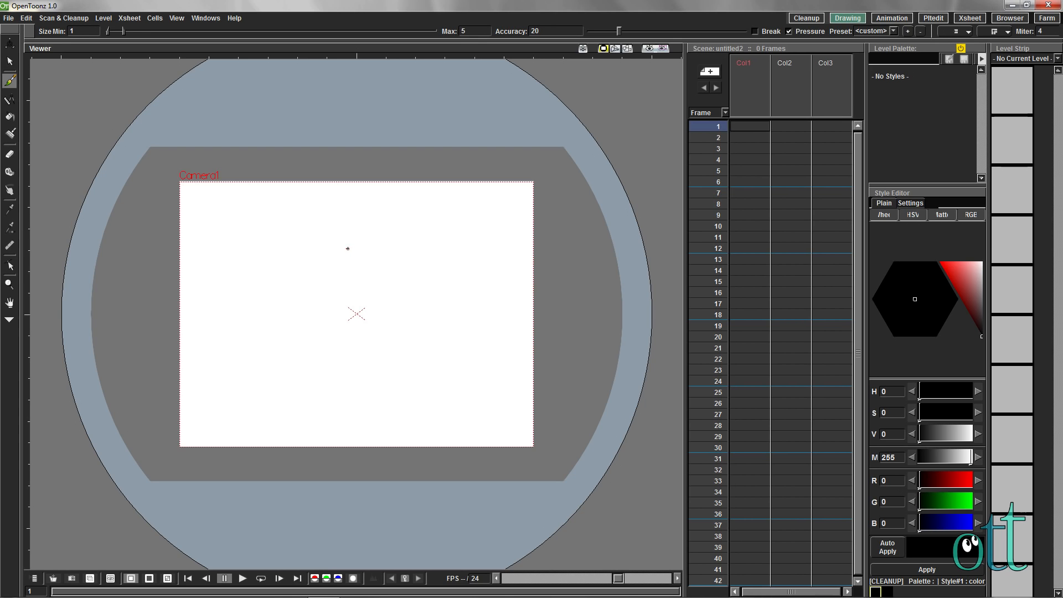
pyautogui.moveTo(345, 252)
pyautogui.mouseDown()
pyautogui.moveTo(378, 259)
pyautogui.moveTo(392, 277)
pyautogui.moveTo(386, 321)
pyautogui.moveTo(332, 322)
pyautogui.moveTo(315, 296)
pyautogui.moveTo(319, 268)
pyautogui.moveTo(349, 253)
pyautogui.mouseUp()
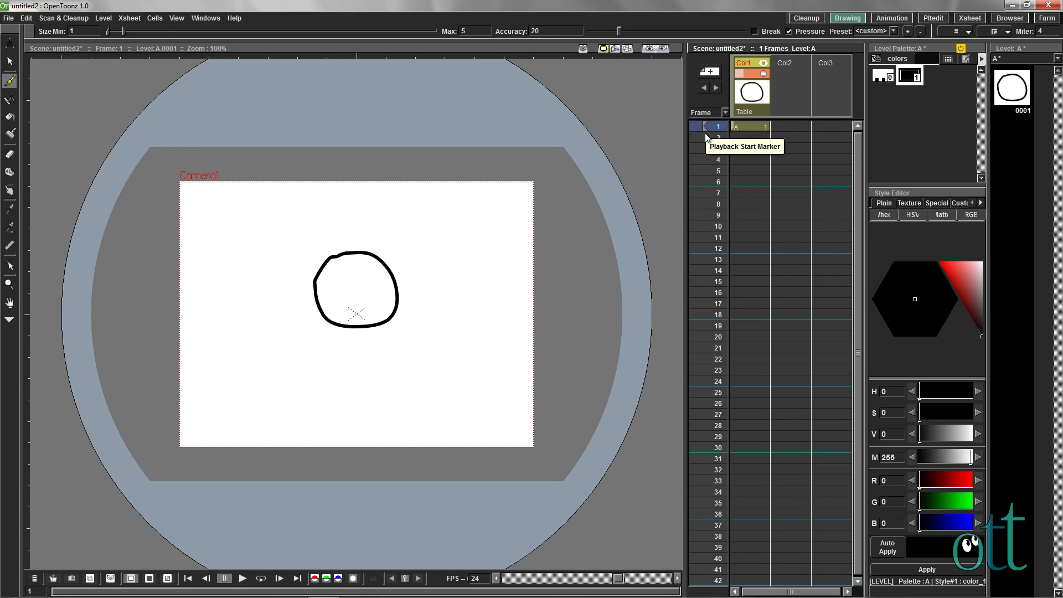
# - Go to the empty frame 2 and its empty Level Strip drawing, and turn on the onion skin for drawing 0001
pyautogui.click(751, 137)
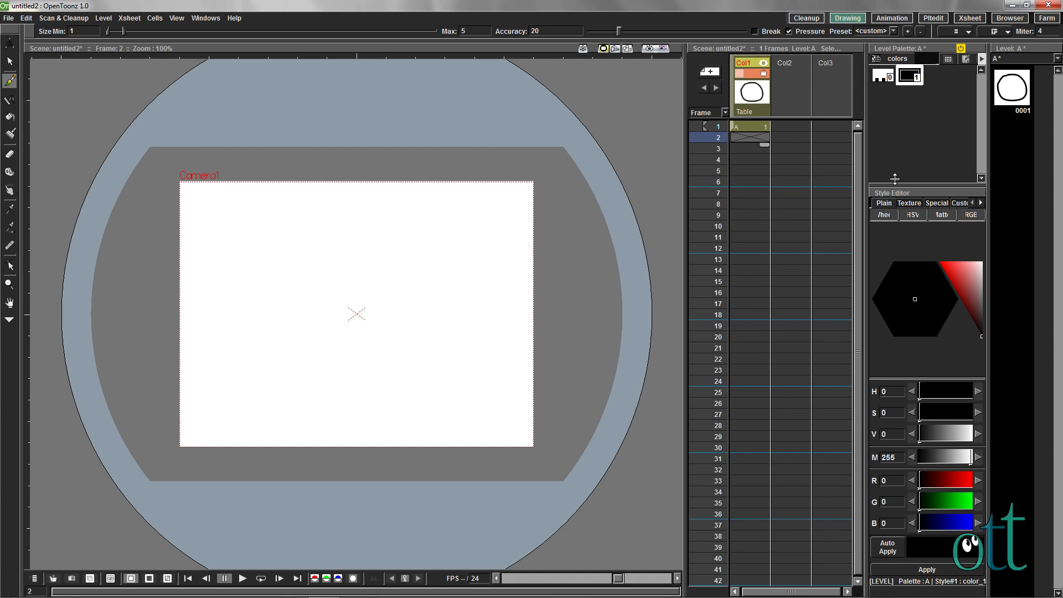
pyautogui.click(1011, 130)
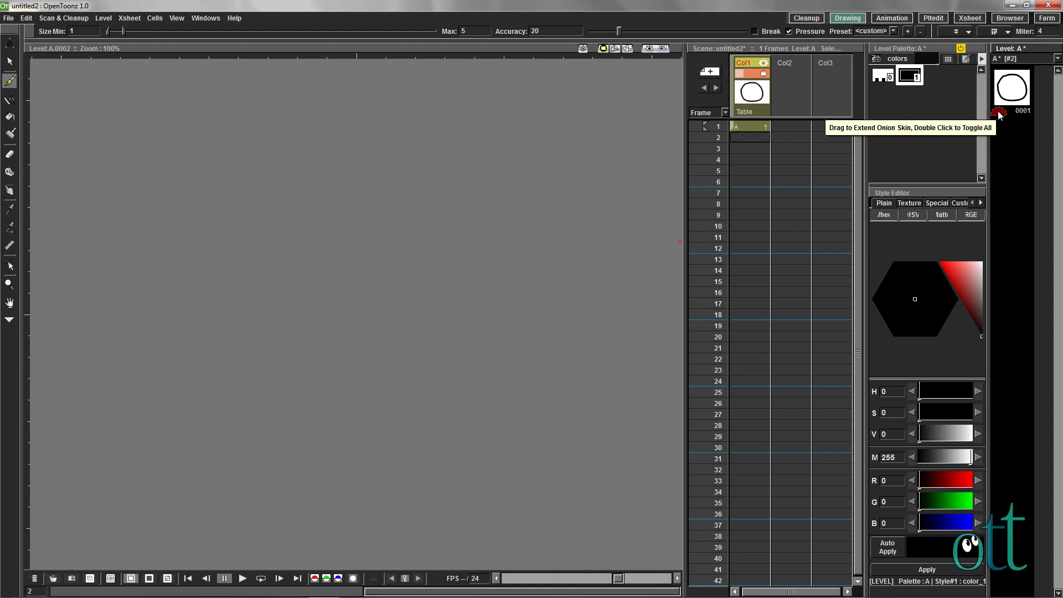
pyautogui.click(999, 91)
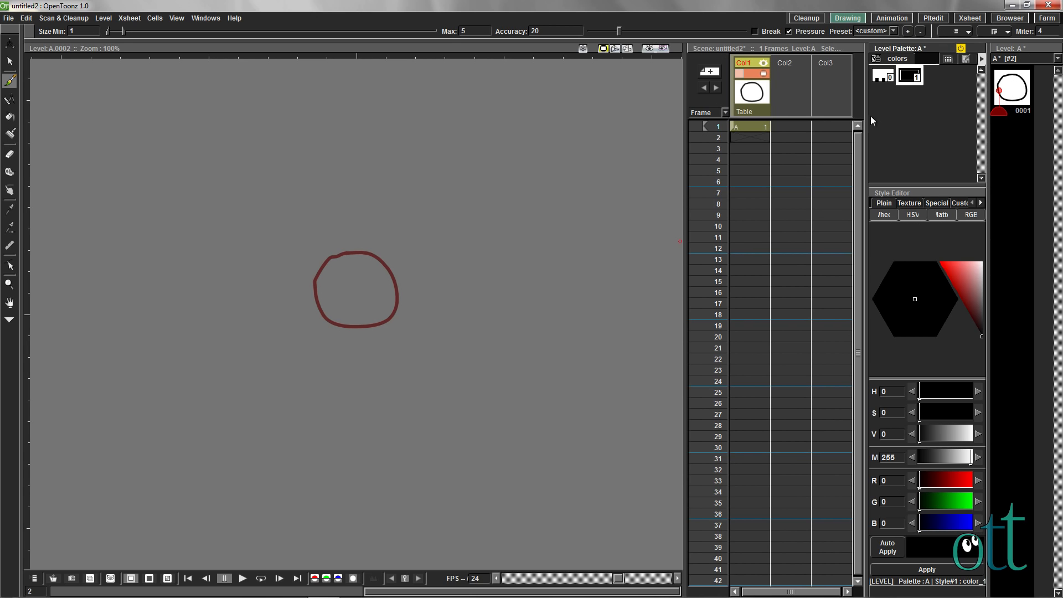
# - Return to the scene's frame 2 and draw a slightly squarer circle over the onion-skinned first drawing
pyautogui.click(750, 126)
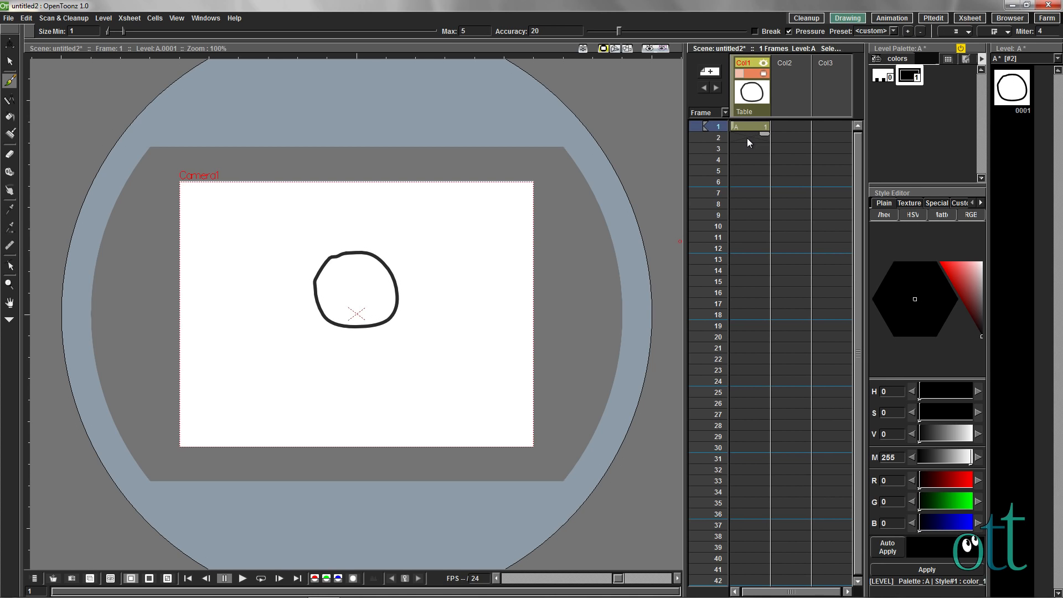
pyautogui.click(745, 135)
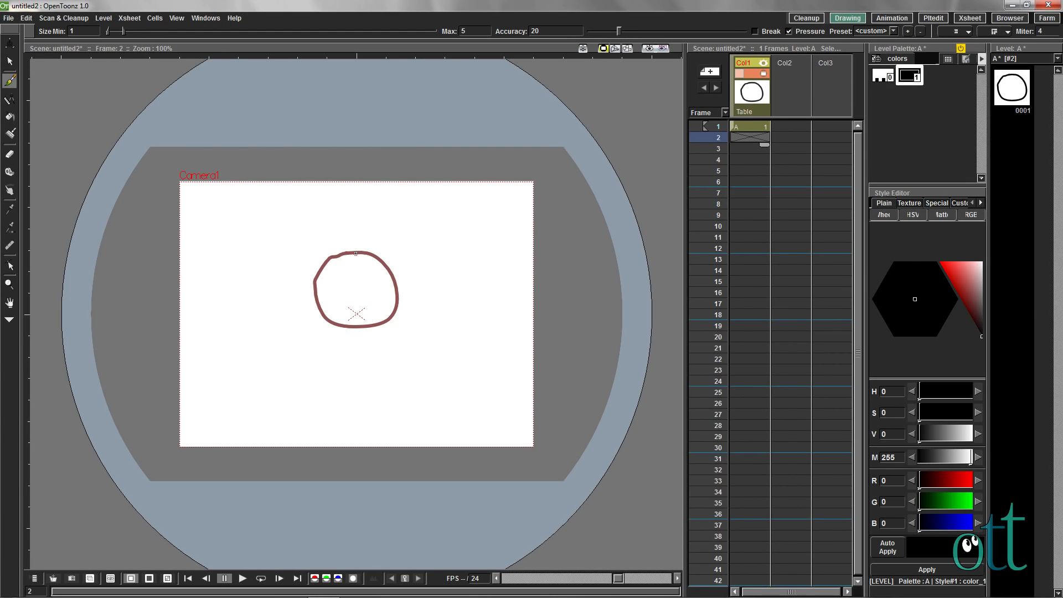
pyautogui.moveTo(355, 253)
pyautogui.mouseDown()
pyautogui.moveTo(387, 263)
pyautogui.moveTo(396, 302)
pyautogui.moveTo(388, 321)
pyautogui.moveTo(364, 327)
pyautogui.moveTo(320, 318)
pyautogui.moveTo(314, 277)
pyautogui.moveTo(358, 253)
pyautogui.mouseUp()
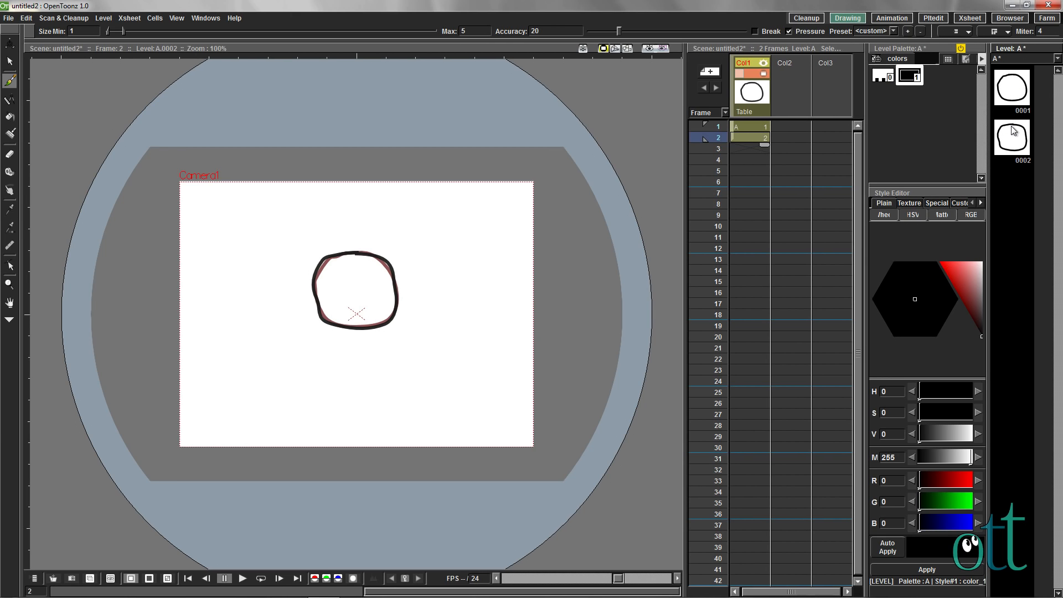
# - Draw the outline in frames 3 and 4 over the onion skin, making it squarer in each frame
pyautogui.click(742, 147)
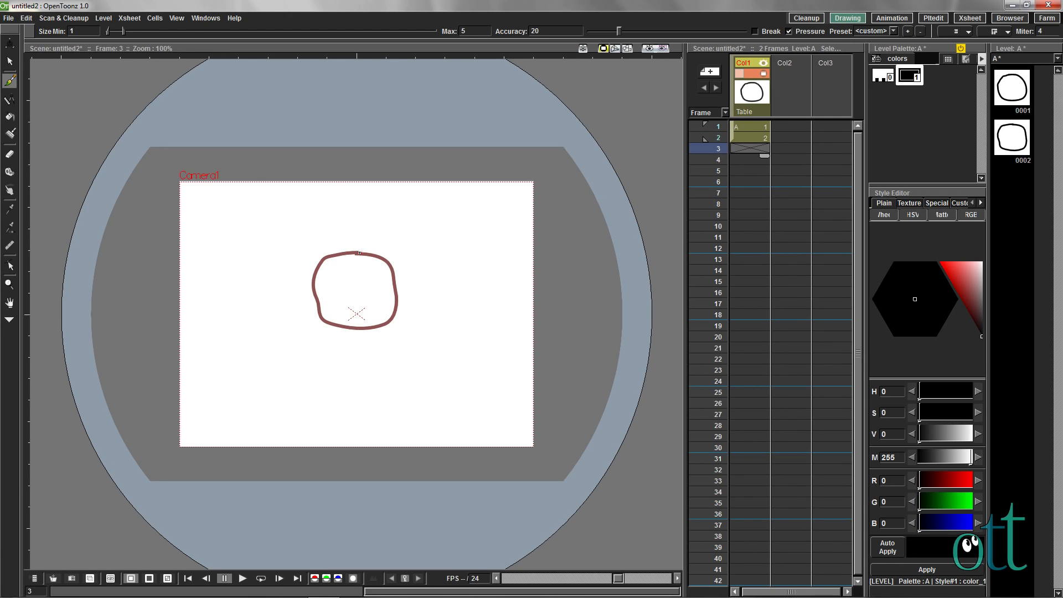
pyautogui.moveTo(358, 253)
pyautogui.mouseDown()
pyautogui.moveTo(379, 255)
pyautogui.moveTo(392, 273)
pyautogui.moveTo(382, 324)
pyautogui.moveTo(315, 321)
pyautogui.moveTo(319, 264)
pyautogui.moveTo(362, 253)
pyautogui.mouseUp()
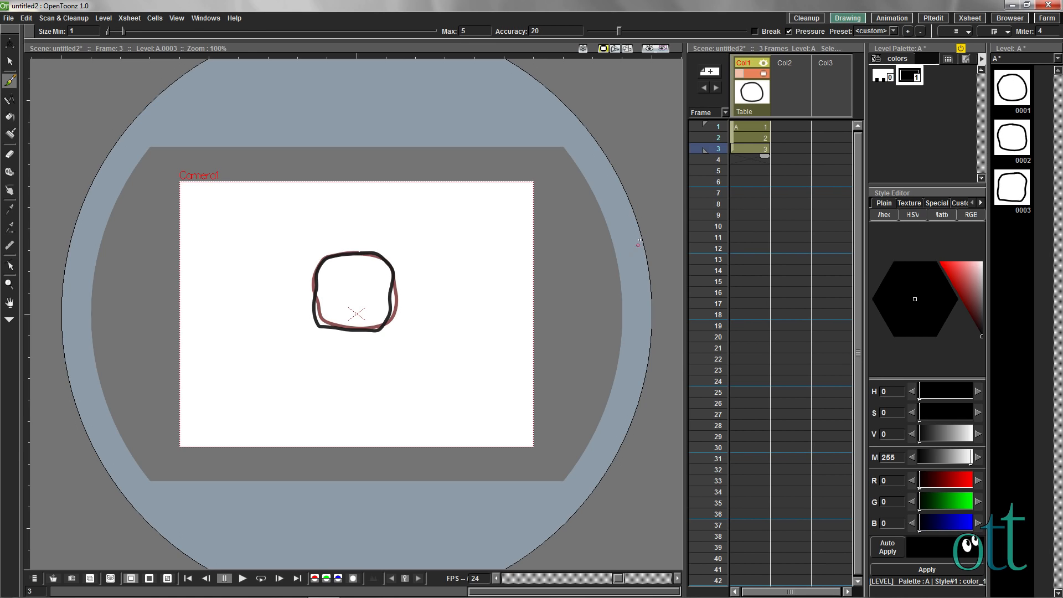
pyautogui.click(746, 159)
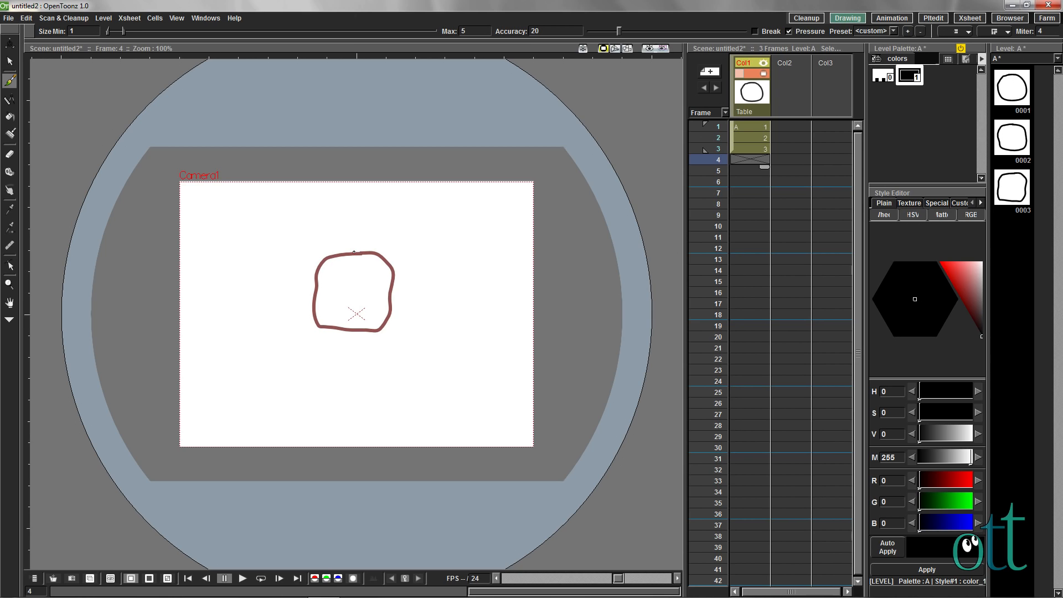
pyautogui.moveTo(354, 252)
pyautogui.mouseDown()
pyautogui.moveTo(395, 258)
pyautogui.moveTo(390, 329)
pyautogui.moveTo(323, 329)
pyautogui.moveTo(311, 323)
pyautogui.moveTo(317, 258)
pyautogui.moveTo(362, 251)
pyautogui.mouseUp()
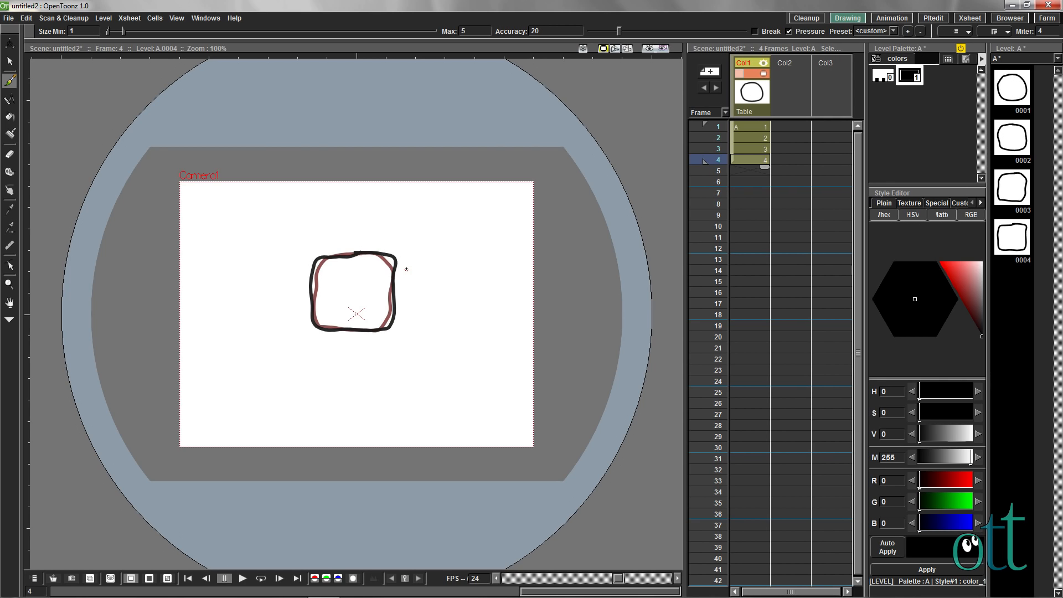
# - Draw a closed square outline in frame 5 over the onion skin of the fourth drawing
pyautogui.click(751, 169)
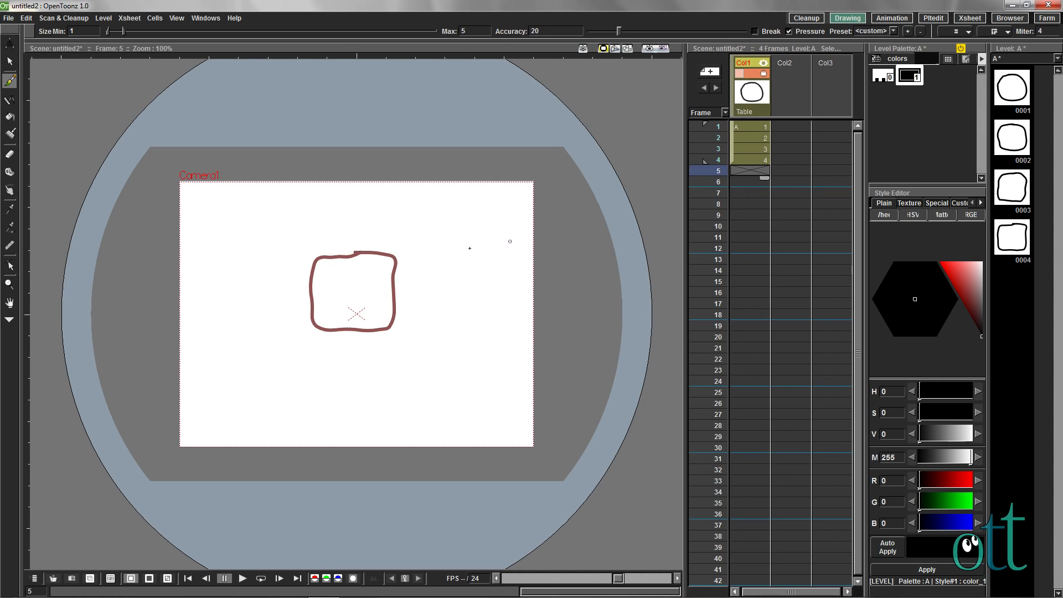
pyautogui.moveTo(344, 254)
pyautogui.mouseDown()
pyautogui.moveTo(393, 264)
pyautogui.moveTo(389, 329)
pyautogui.moveTo(313, 326)
pyautogui.moveTo(318, 257)
pyautogui.mouseUp()
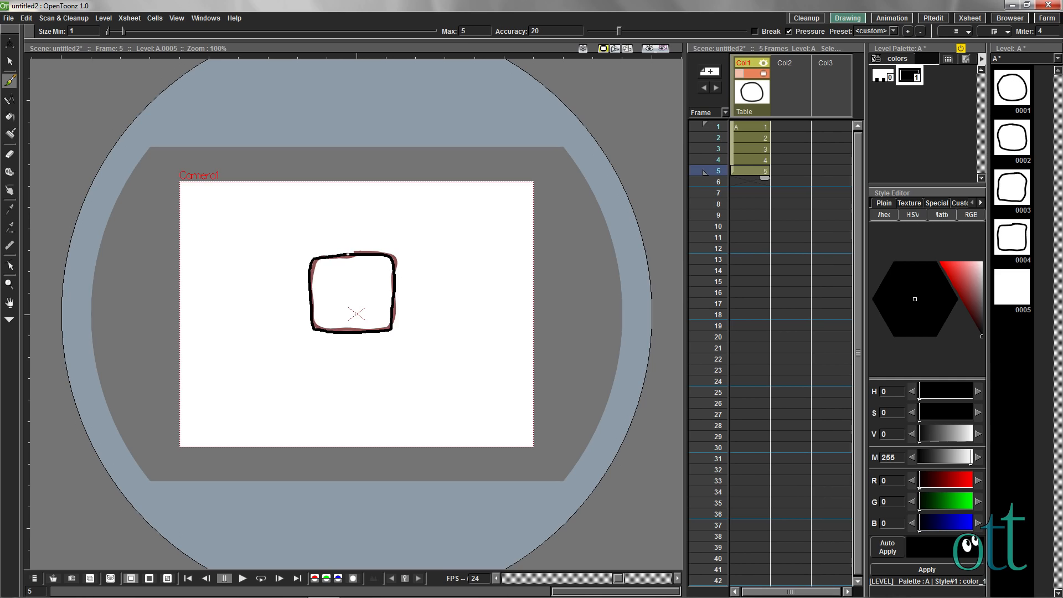
pyautogui.moveTo(348, 254); pyautogui.dragTo(349, 254)
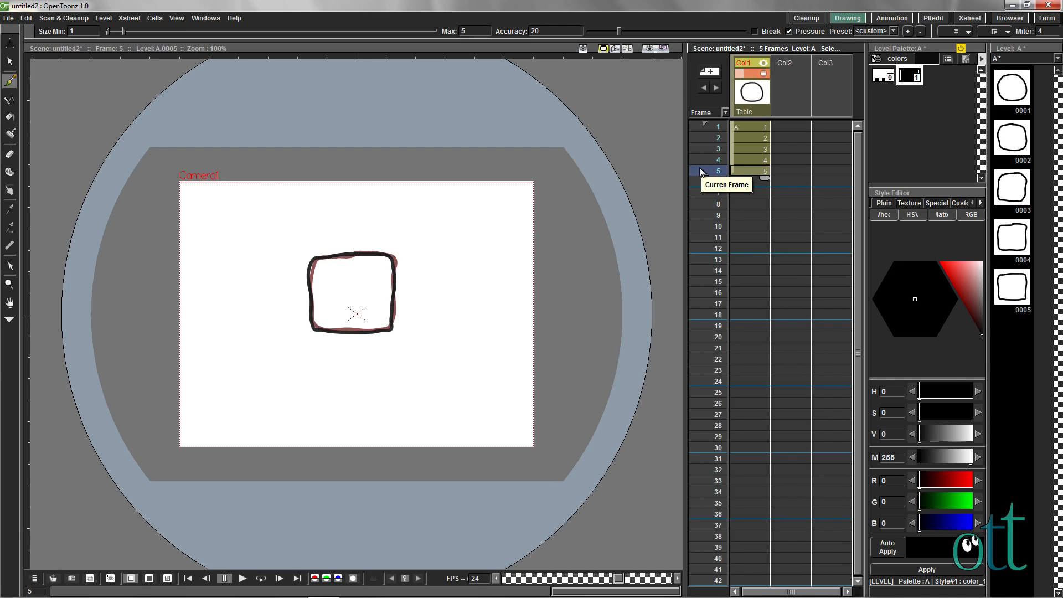
# - Return to frame 1, open drawing 0001 in the Level Strip and turn on the onion skin for the following drawing
pyautogui.click(693, 123)
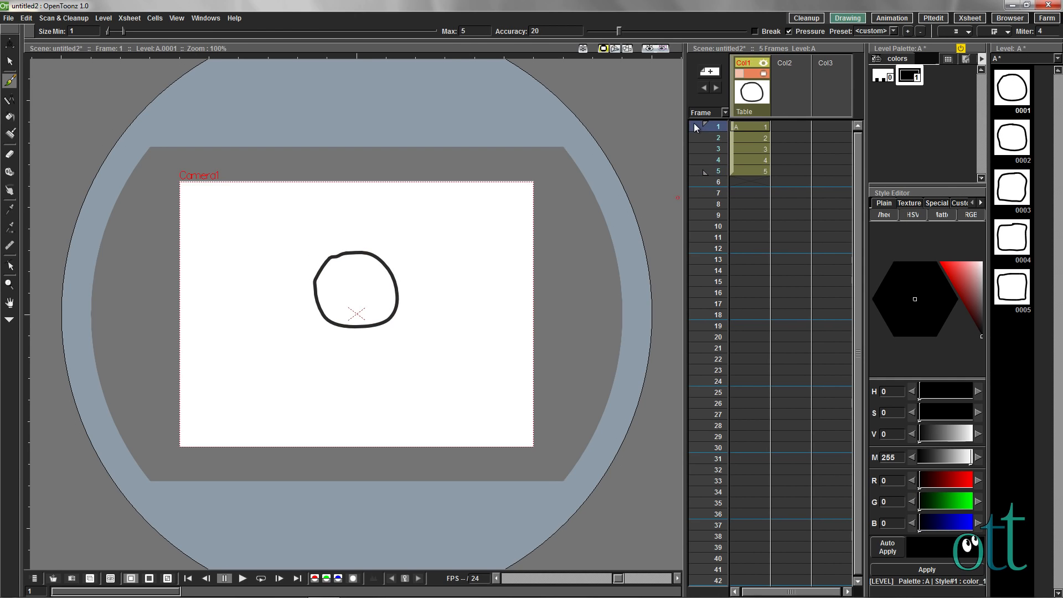
pyautogui.moveTo(693, 123)
pyautogui.mouseDown()
pyautogui.moveTo(700, 179)
pyautogui.moveTo(694, 127)
pyautogui.mouseUp()
pyautogui.click(1018, 90)
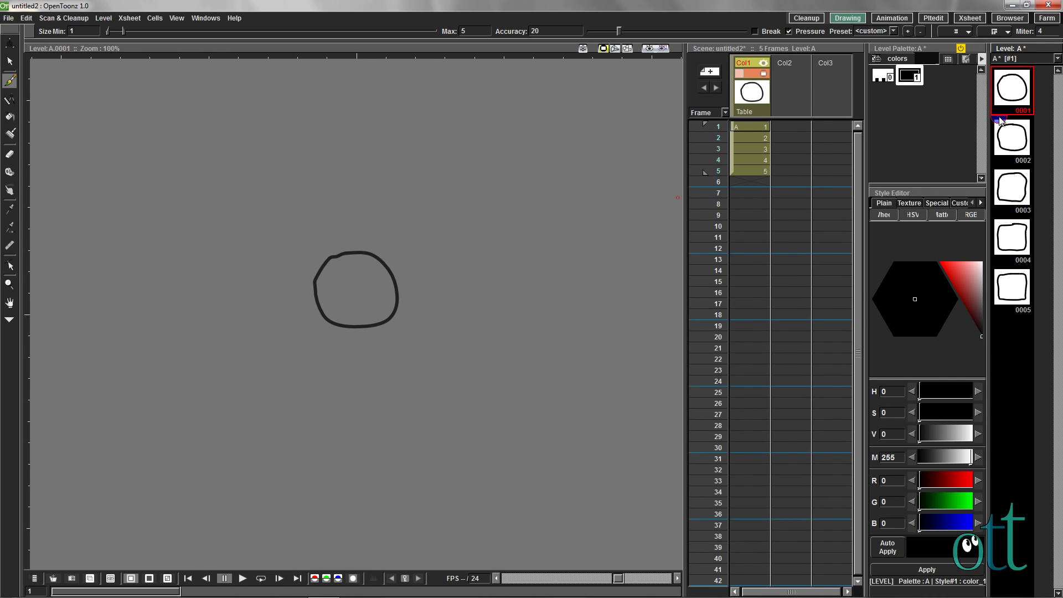
pyautogui.moveTo(1001, 121); pyautogui.dragTo(1002, 139)
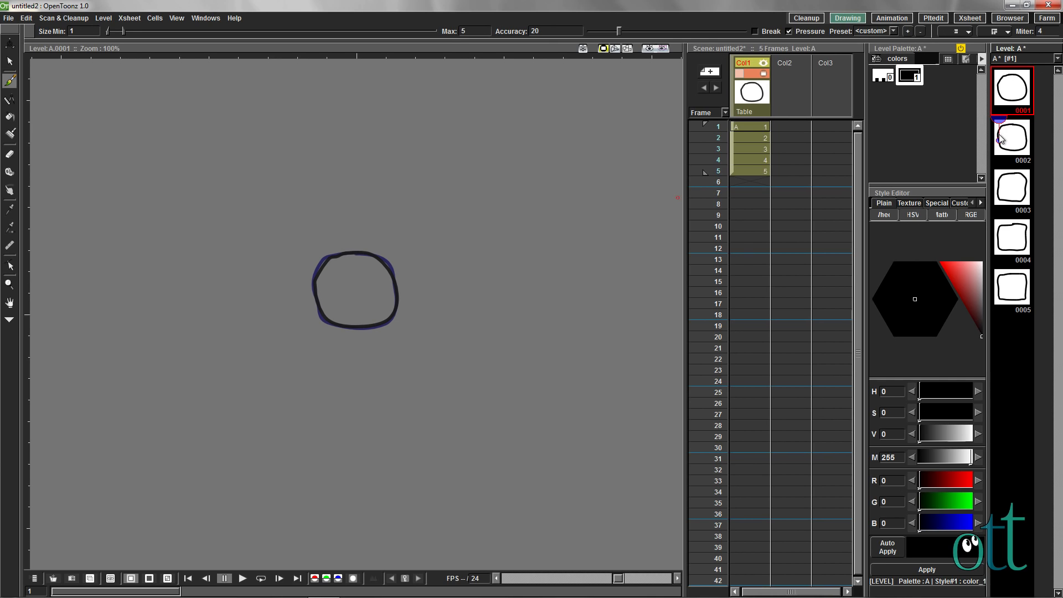
# - Go through drawings 0002 to 0005 in the Level Strip, comparing each outline with its onion-skinned neighbours
pyautogui.click(1022, 138)
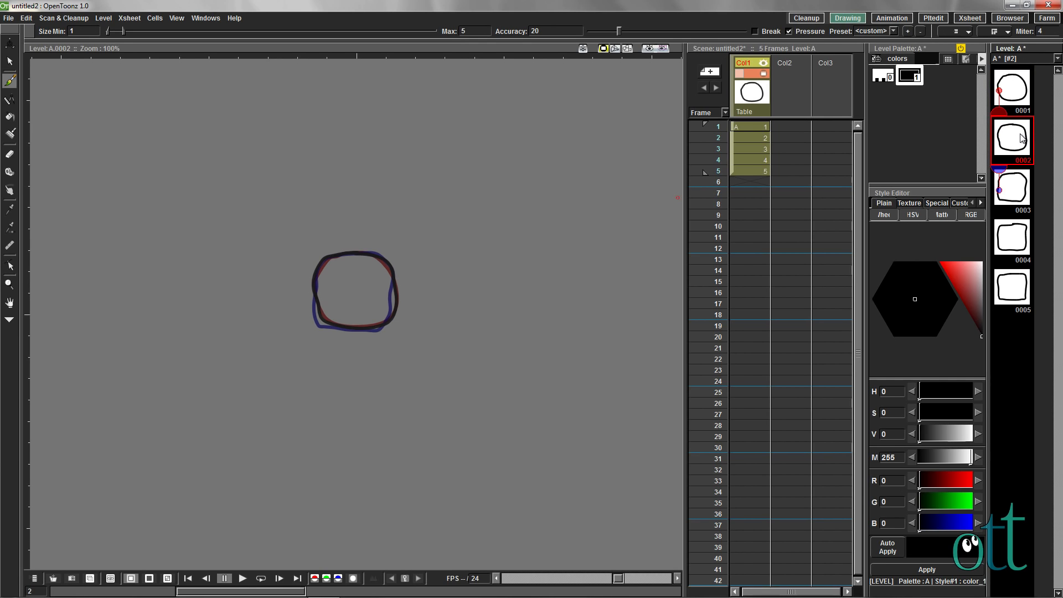
pyautogui.click(1012, 186)
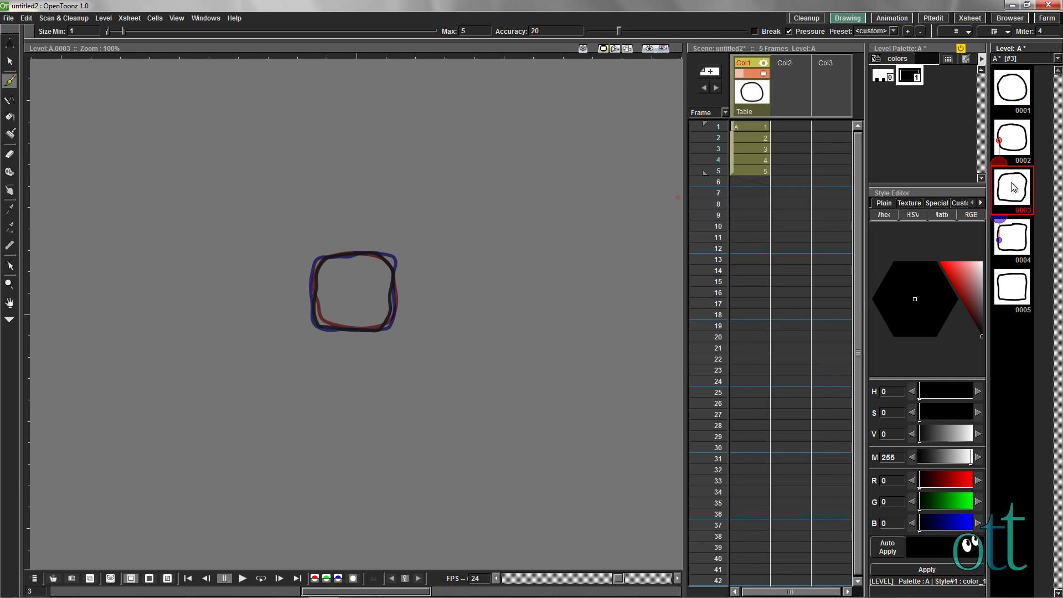
pyautogui.click(1015, 240)
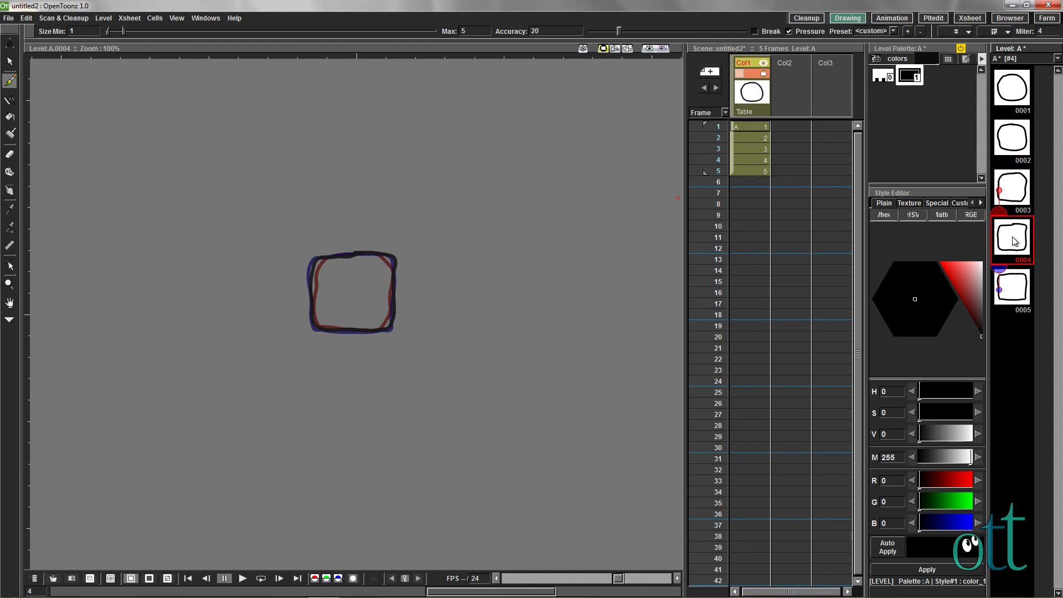
pyautogui.click(1011, 286)
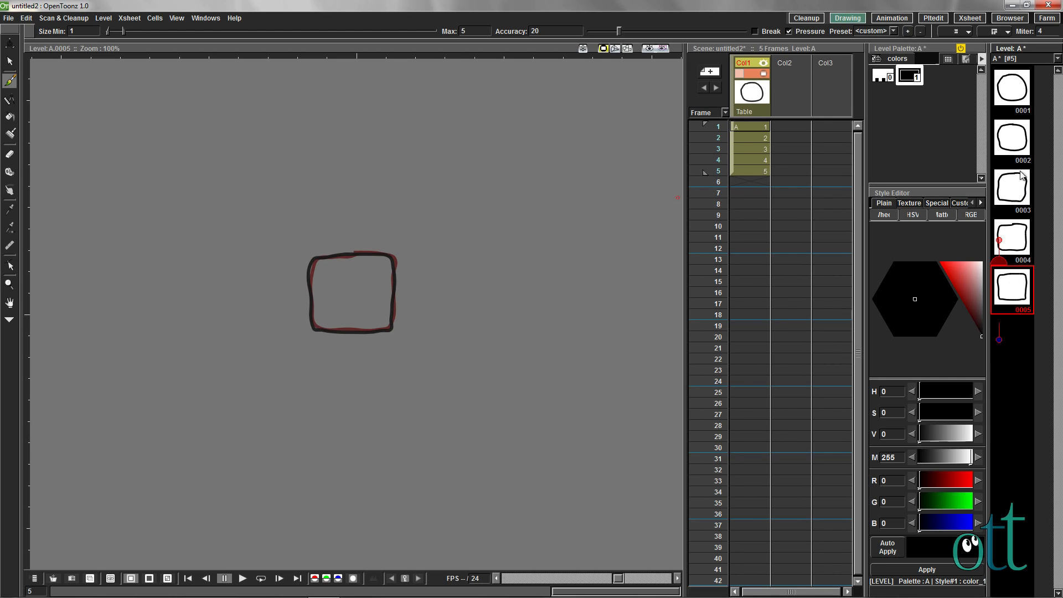
# - Open drawing 0002 in the Level Strip and deactivate the onion skin
pyautogui.click(1020, 139)
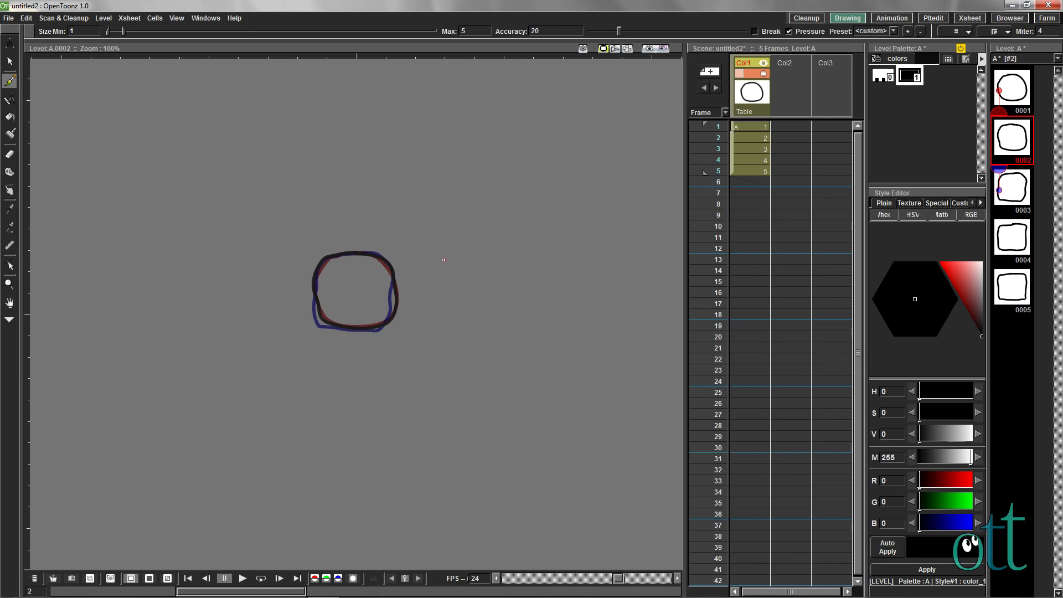
pyautogui.rightClick(418, 257)
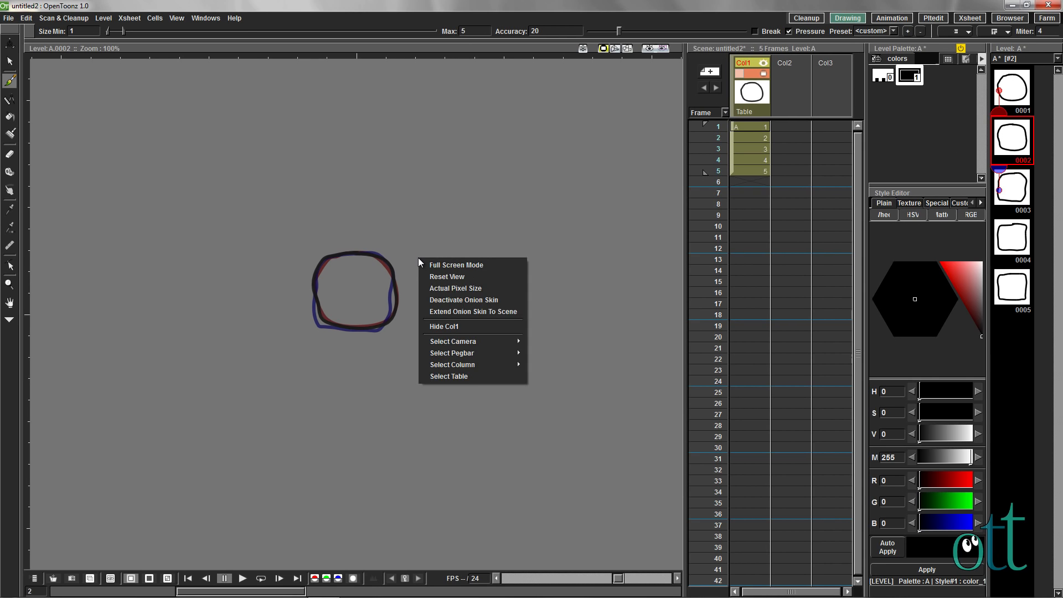
pyautogui.click(440, 299)
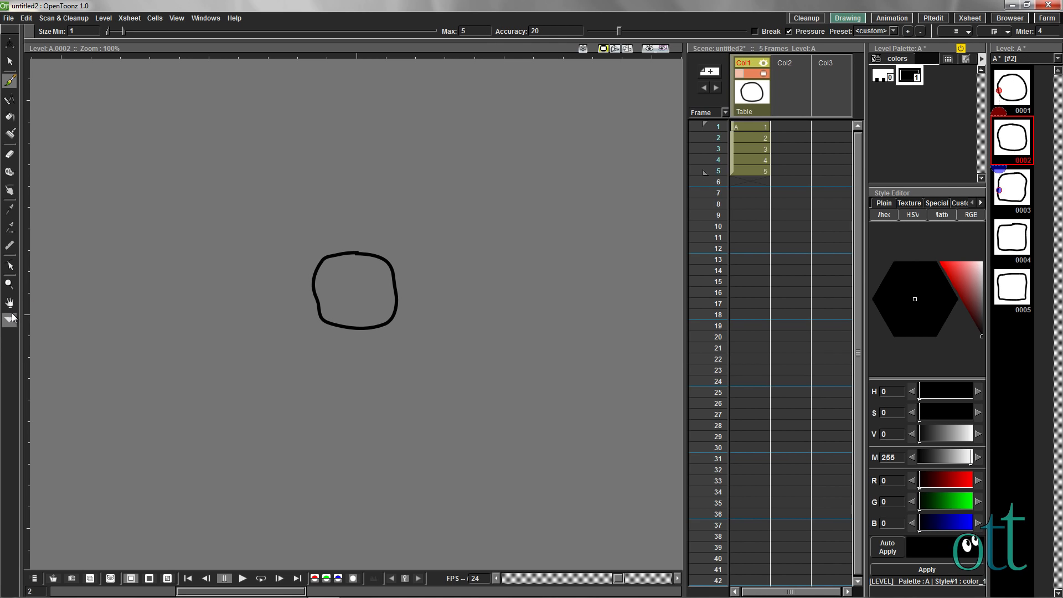
# - Even out the outline of drawing 0002 with the Control Point Editor, adjusting its left side, upper-right corner, lower edge and right side
pyautogui.click(10, 265)
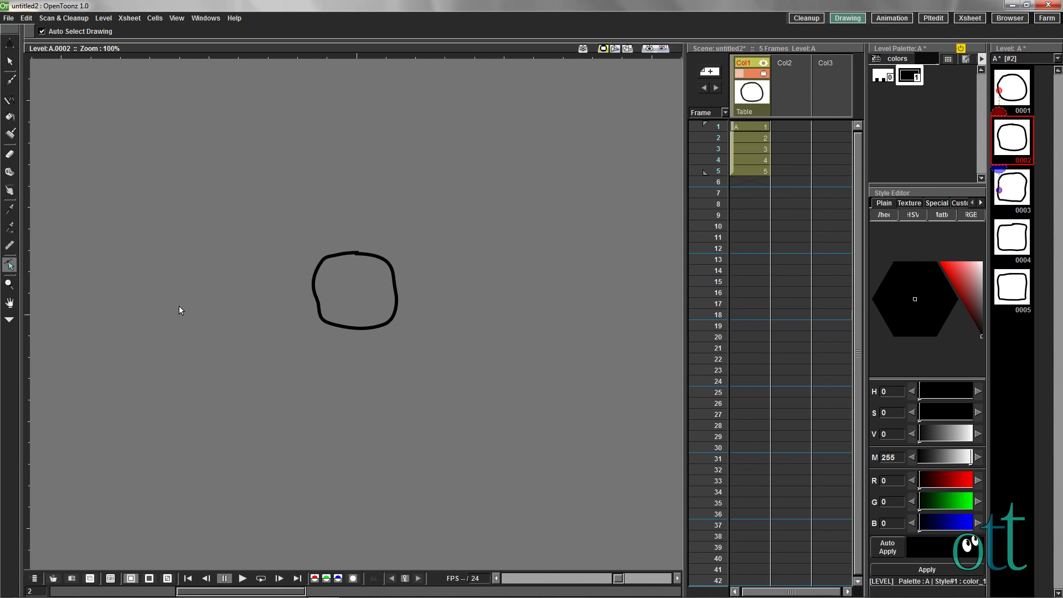
pyautogui.click(351, 329)
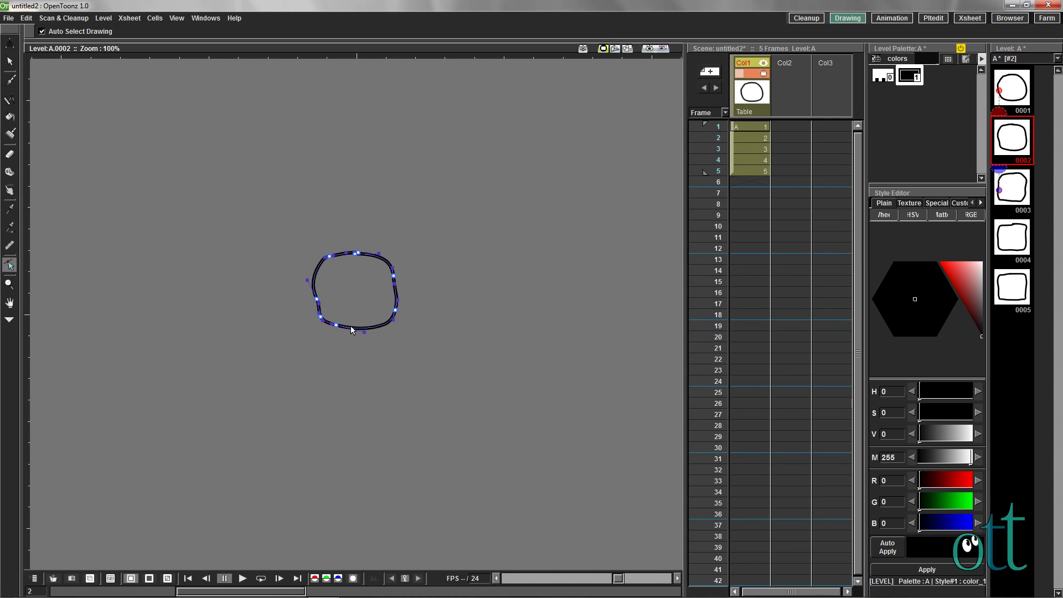
pyautogui.moveTo(308, 281); pyautogui.dragTo(314, 272)
pyautogui.click(379, 255)
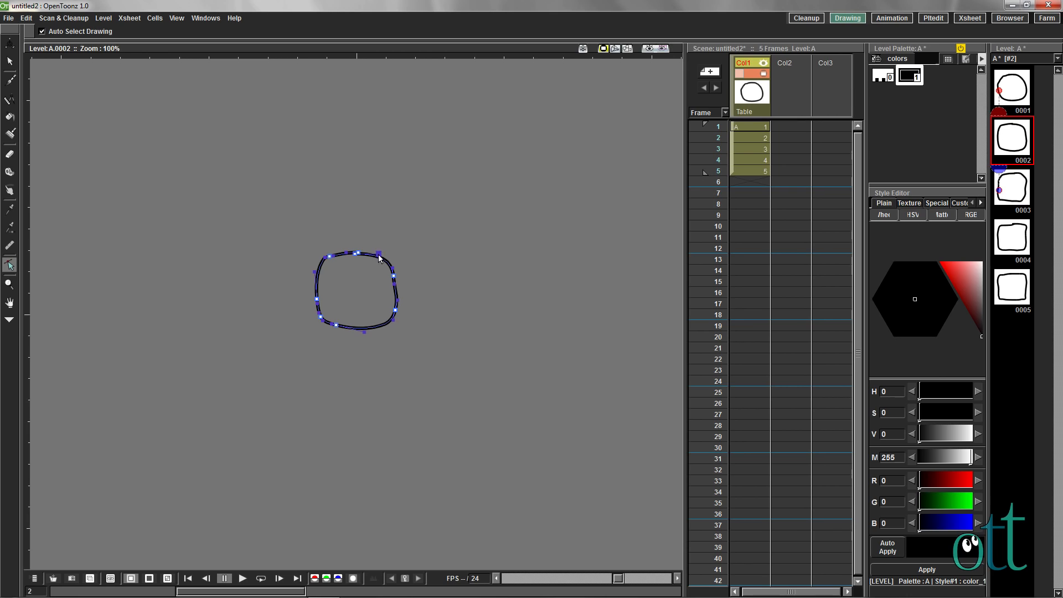
pyautogui.moveTo(379, 256); pyautogui.dragTo(387, 253)
pyautogui.click(364, 332)
pyautogui.moveTo(365, 332); pyautogui.dragTo(365, 328)
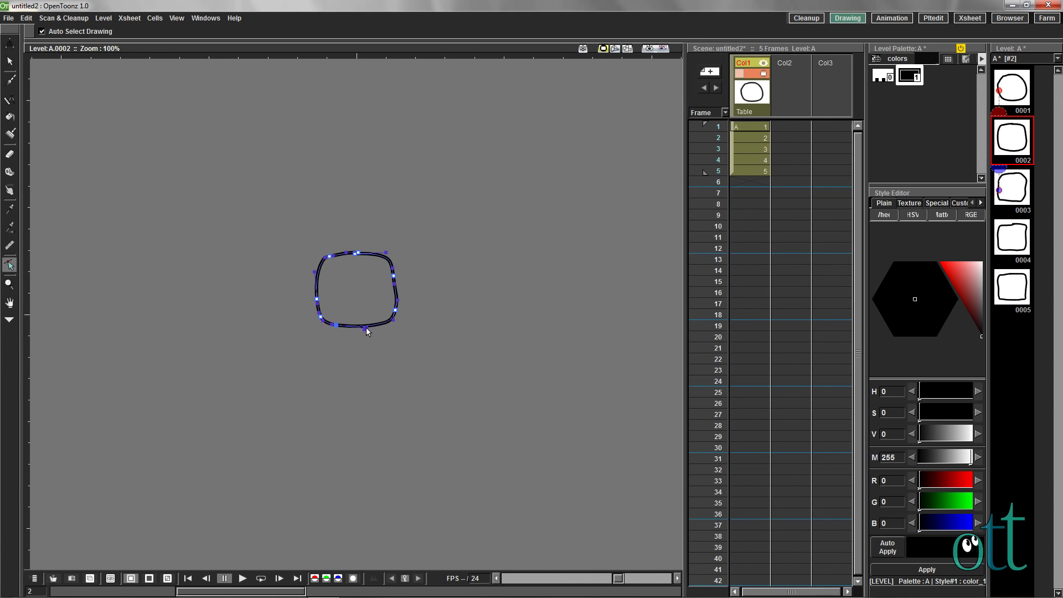
pyautogui.click(394, 276)
pyautogui.moveTo(395, 284); pyautogui.dragTo(397, 289)
# - Reshape the outline of drawing 0003 by its control points, squaring the lower-right corner and adjusting the upper edge and right side
pyautogui.click(1016, 192)
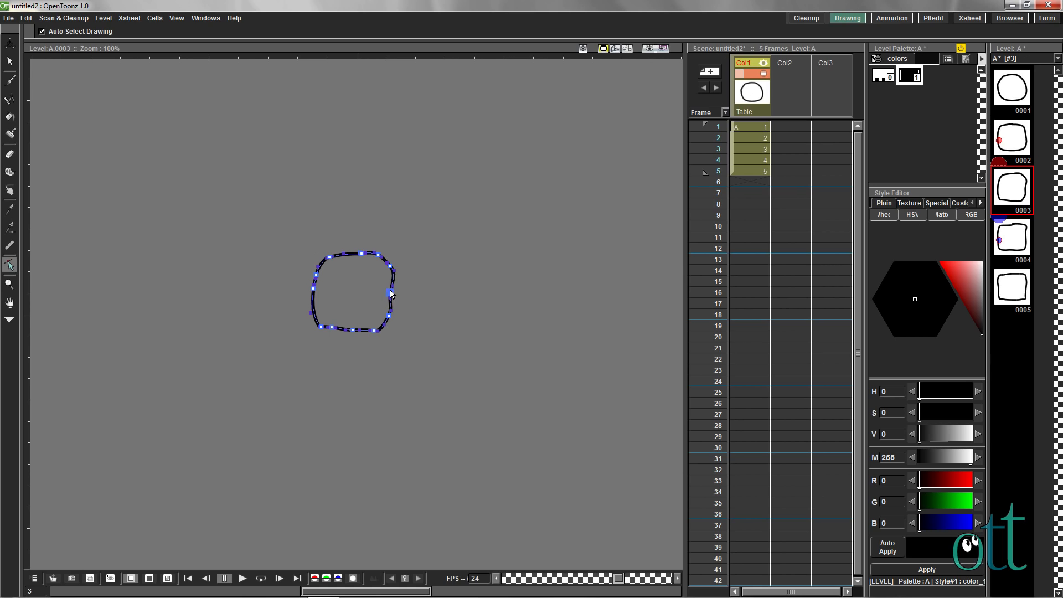
pyautogui.moveTo(388, 317); pyautogui.dragTo(391, 324)
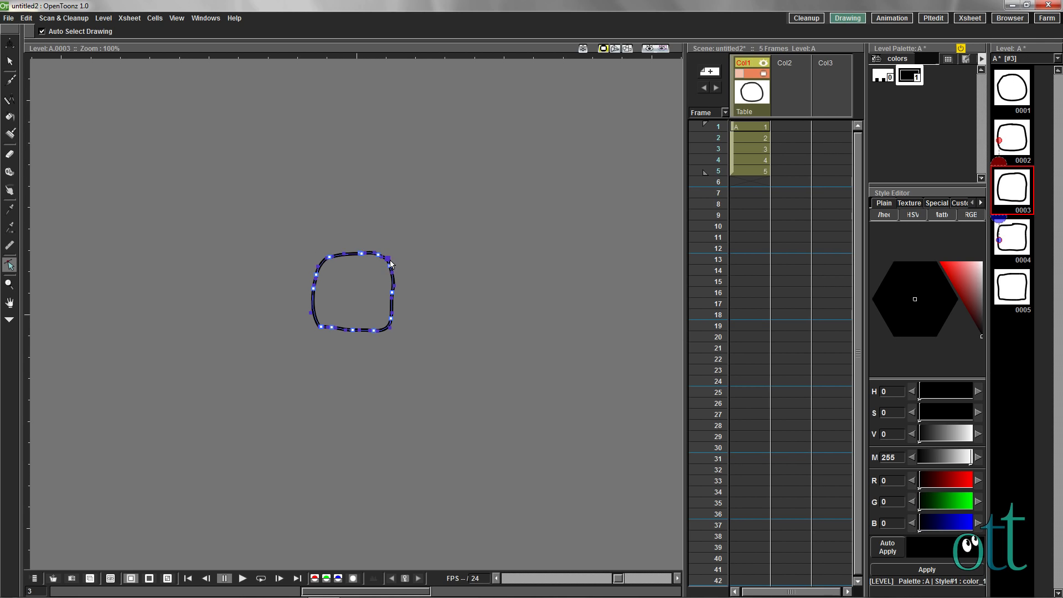
pyautogui.click(359, 253)
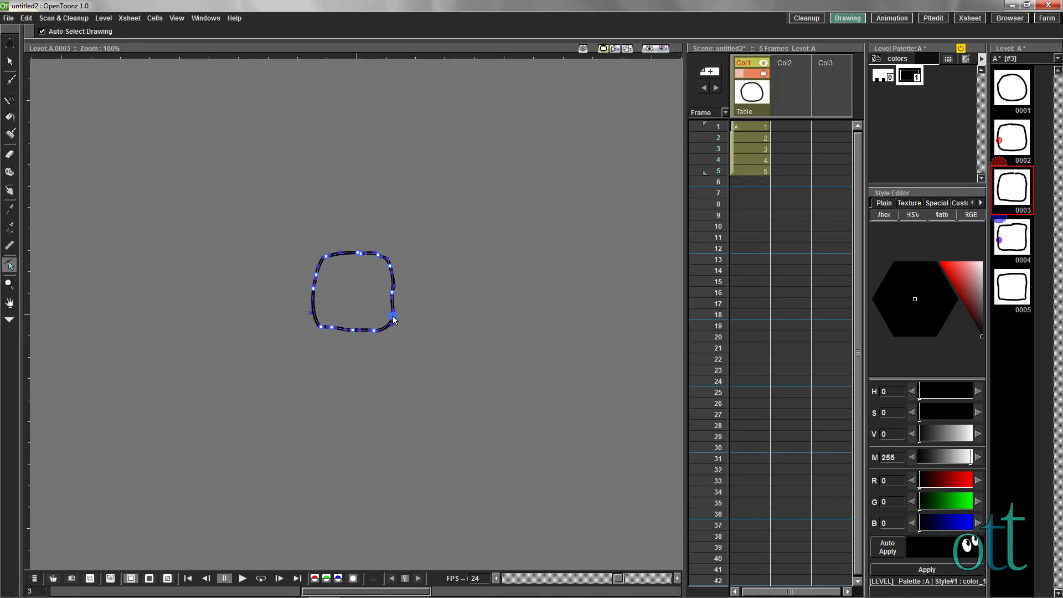
pyautogui.click(392, 292)
pyautogui.moveTo(392, 292); pyautogui.dragTo(394, 294)
# - Smooth the outline of drawing 0004 by moving control points along its upper edge, lower edge and left side
pyautogui.click(1011, 236)
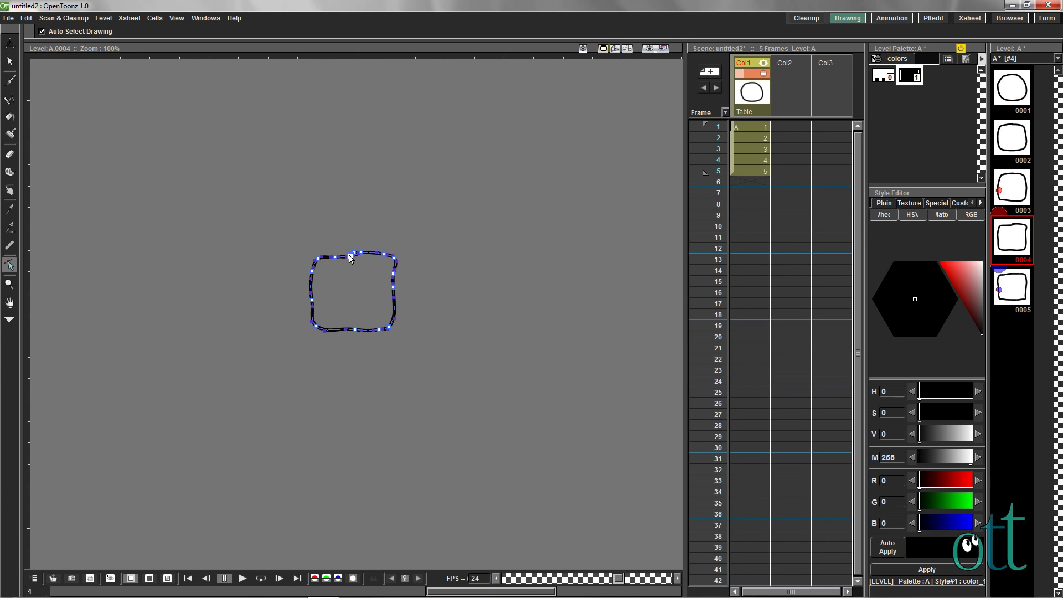
pyautogui.moveTo(349, 255)
pyautogui.mouseDown()
pyautogui.moveTo(335, 254)
pyautogui.moveTo(390, 258)
pyautogui.moveTo(376, 252)
pyautogui.mouseUp()
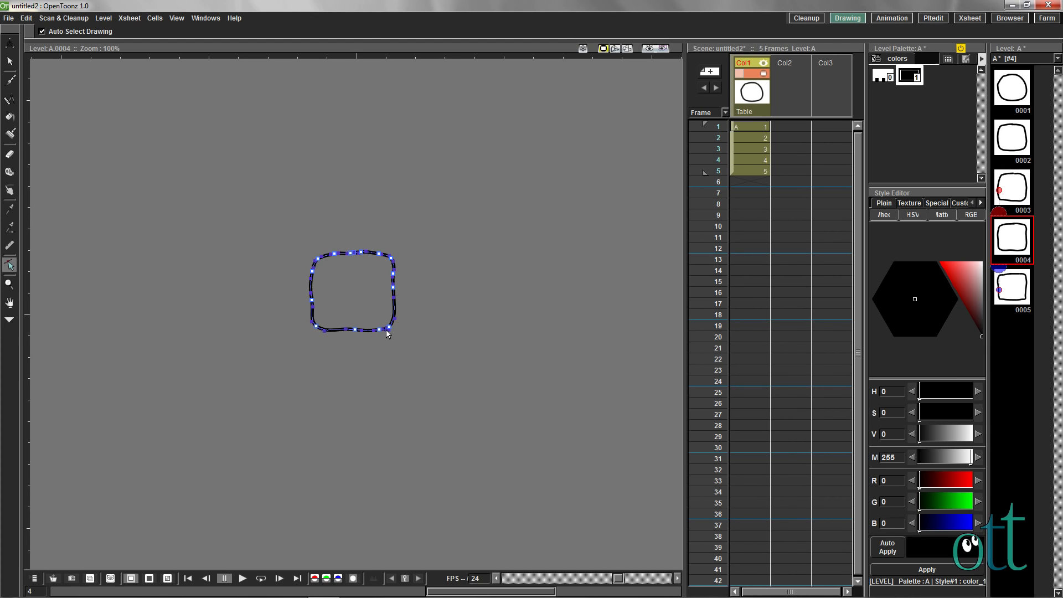
pyautogui.moveTo(389, 326); pyautogui.dragTo(347, 331)
pyautogui.moveTo(310, 302); pyautogui.dragTo(313, 301)
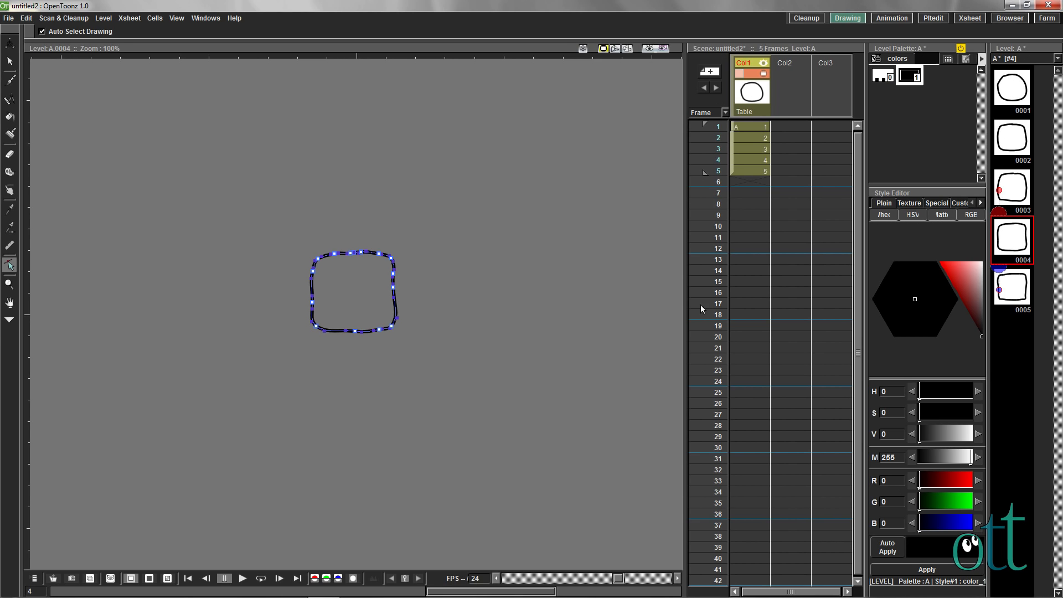
# - Straighten the sides and sharpen the corners of the square in drawing 0005 by moving its control points
pyautogui.click(1014, 281)
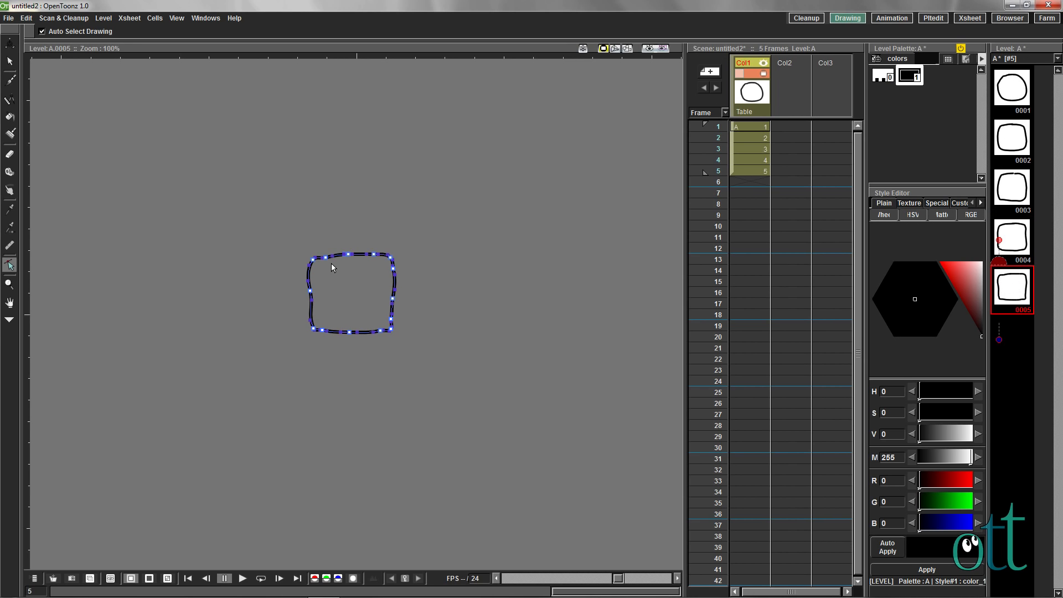
pyautogui.click(310, 254)
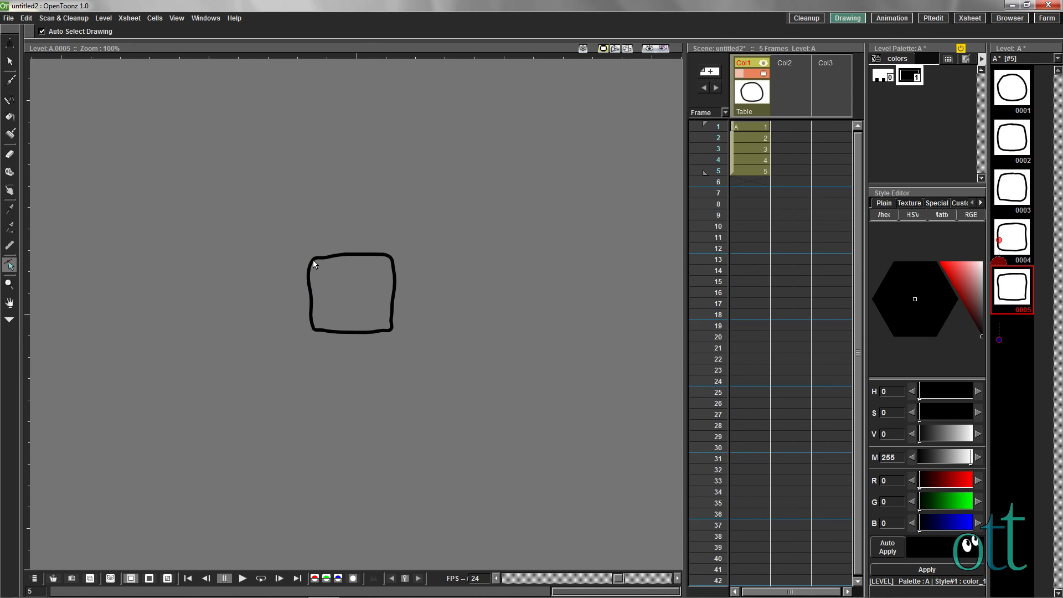
pyautogui.click(312, 259)
pyautogui.click(312, 259)
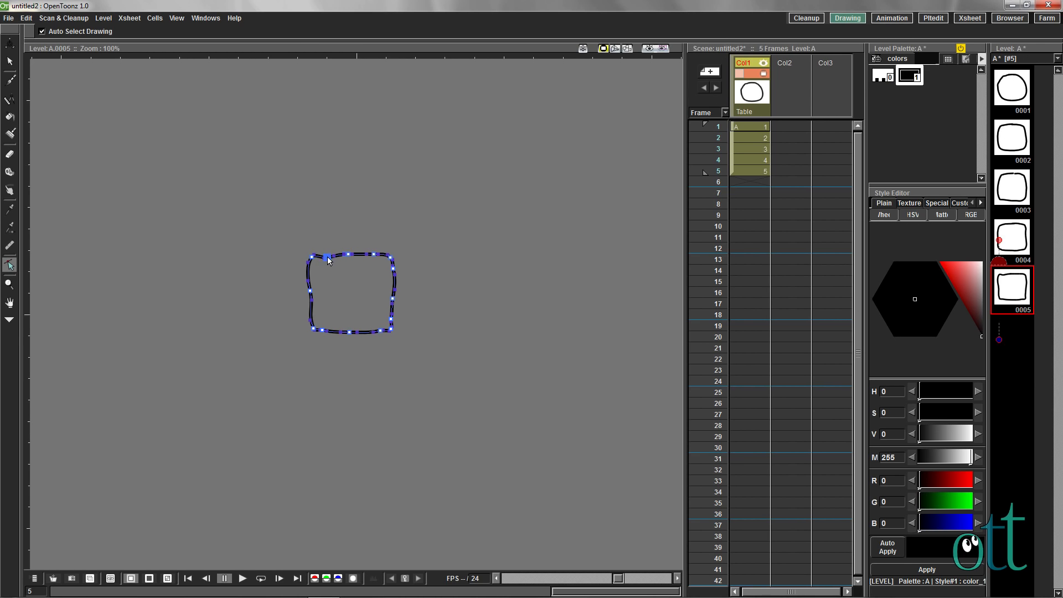
pyautogui.click(327, 255)
pyautogui.moveTo(328, 256); pyautogui.dragTo(328, 254)
pyautogui.click(392, 298)
pyautogui.moveTo(394, 290); pyautogui.dragTo(393, 289)
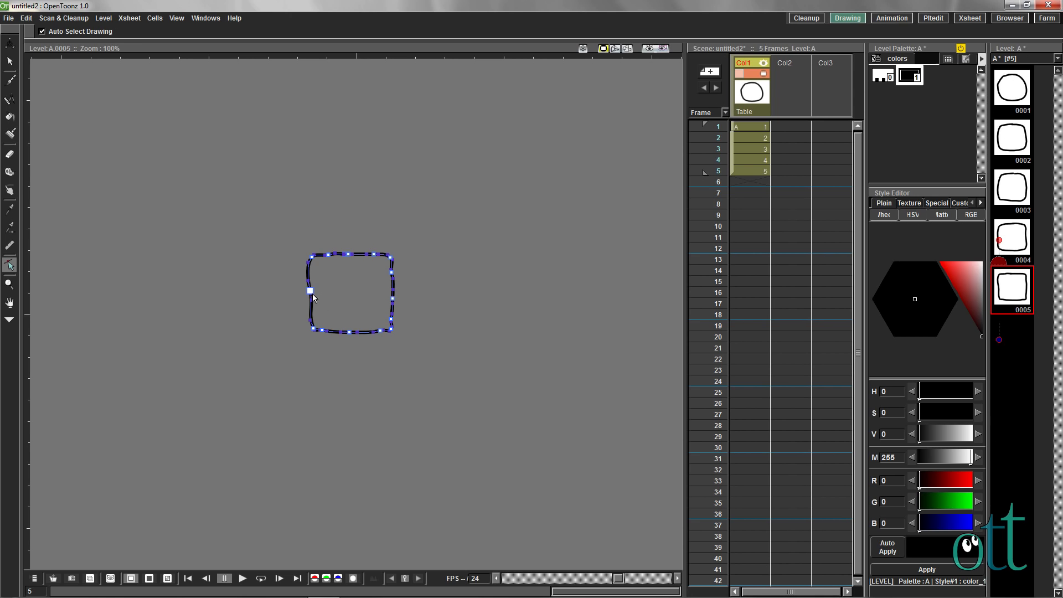
pyautogui.moveTo(312, 302)
pyautogui.mouseDown()
pyautogui.moveTo(311, 331)
pyautogui.moveTo(325, 331)
pyautogui.mouseUp()
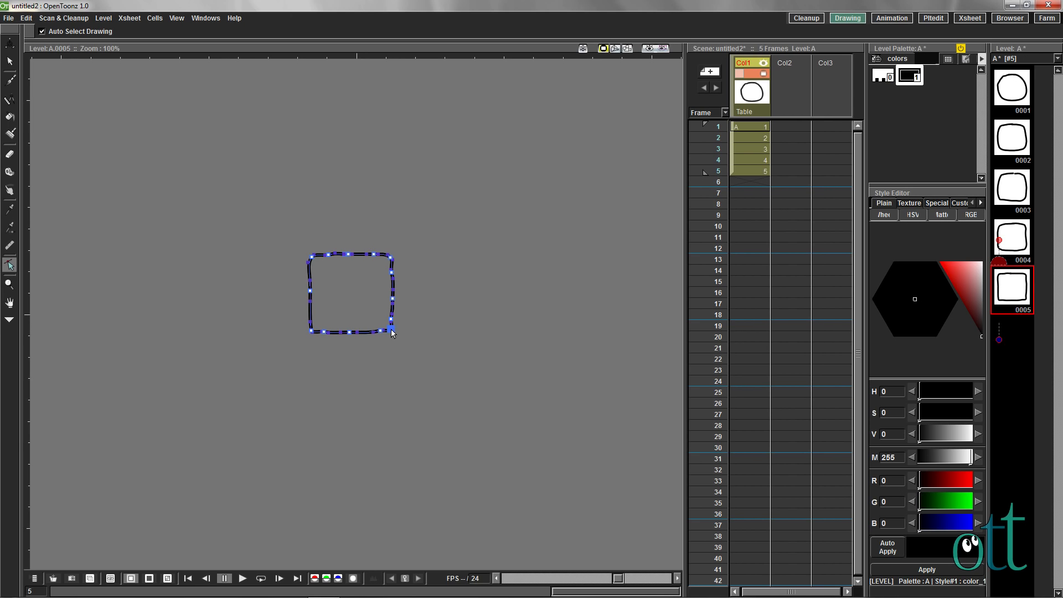
pyautogui.moveTo(393, 329); pyautogui.dragTo(394, 315)
# - Return to frame 1, deselect the outline, play the animation in a loop at 24 fps and stop it
pyautogui.click(696, 125)
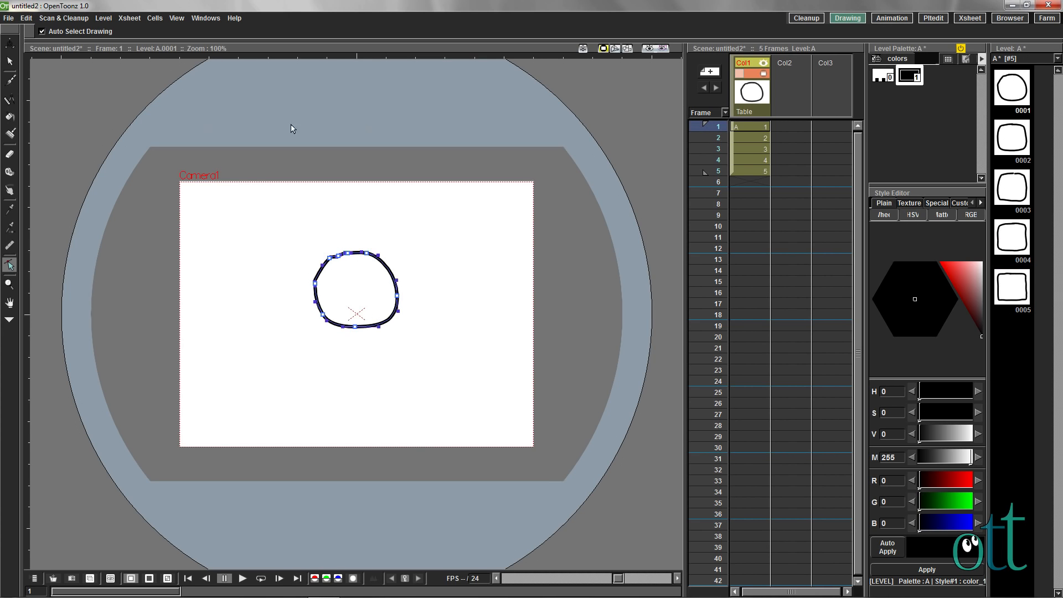
pyautogui.click(61, 118)
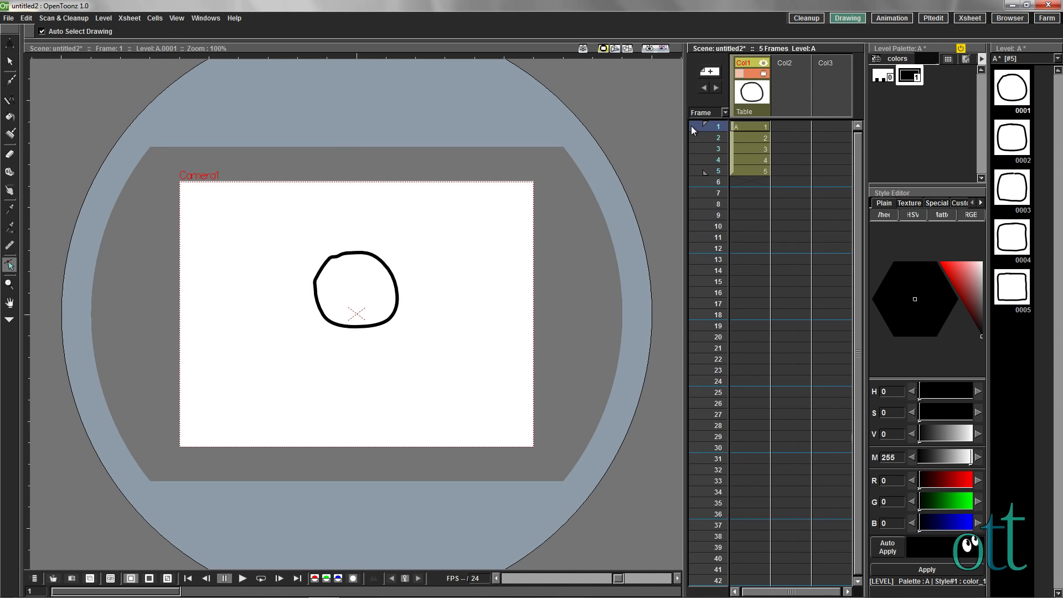
pyautogui.moveTo(692, 124)
pyautogui.mouseDown()
pyautogui.moveTo(692, 172)
pyautogui.moveTo(692, 124)
pyautogui.mouseUp()
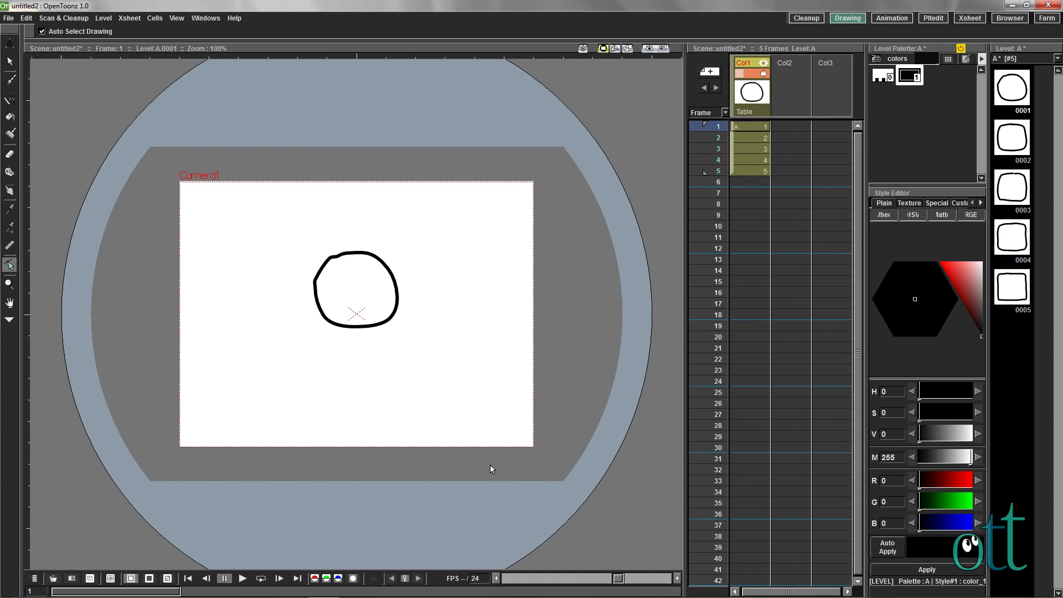
pyautogui.click(264, 579)
pyautogui.click(262, 582)
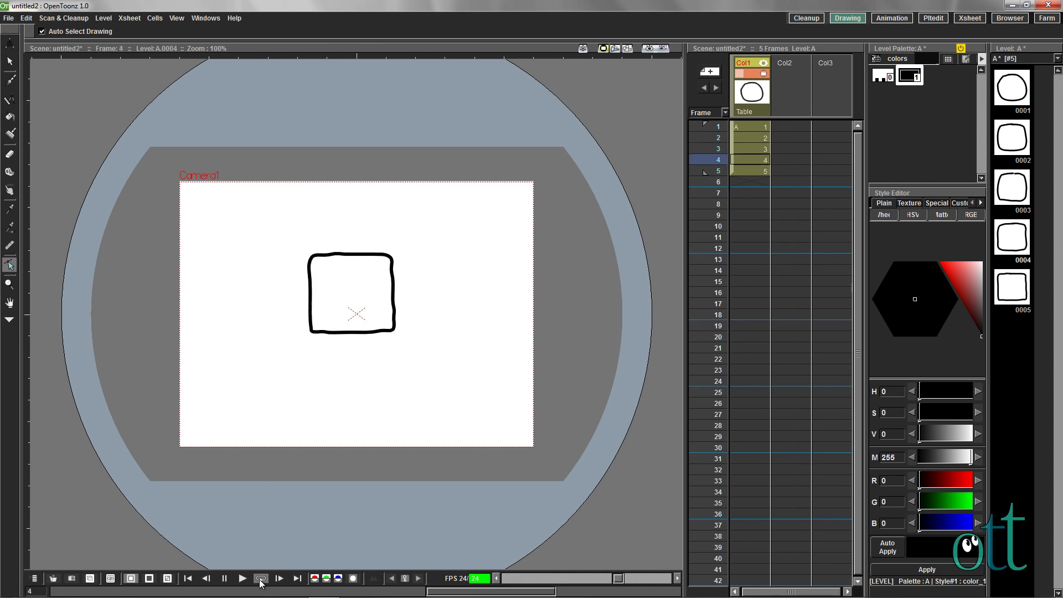
pyautogui.click(224, 579)
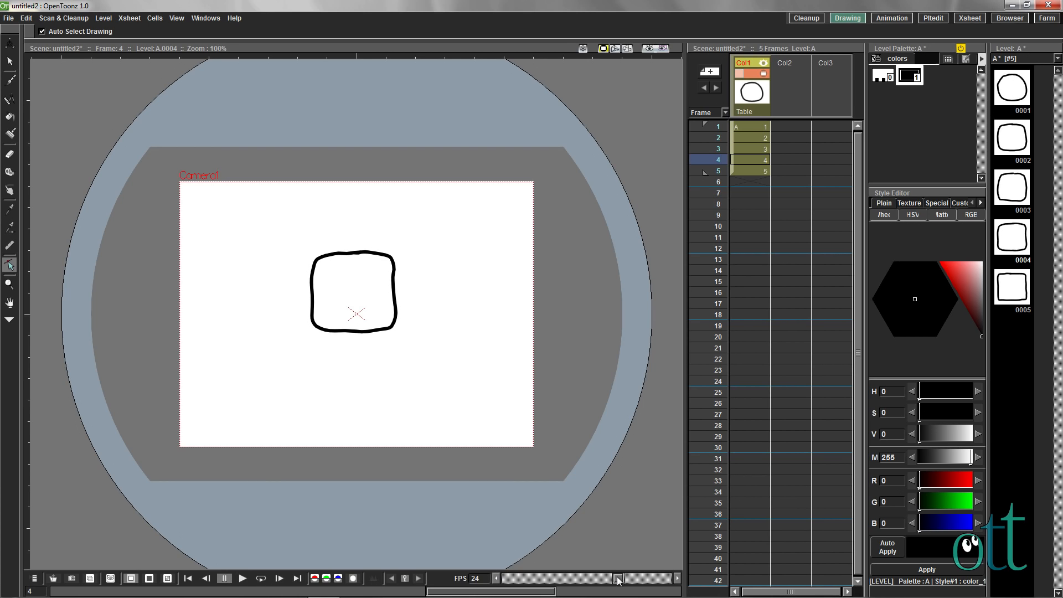
# - Set the playback rate to 12 fps, play the animation in a loop and stop it
pyautogui.moveTo(620, 578); pyautogui.dragTo(602, 580)
pyautogui.click(263, 580)
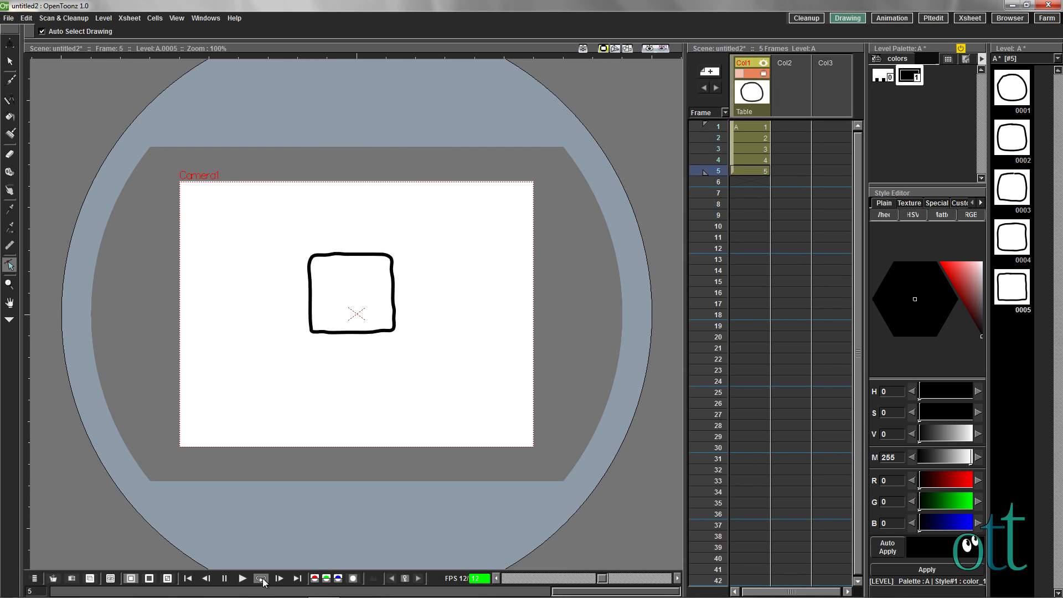
pyautogui.click(225, 578)
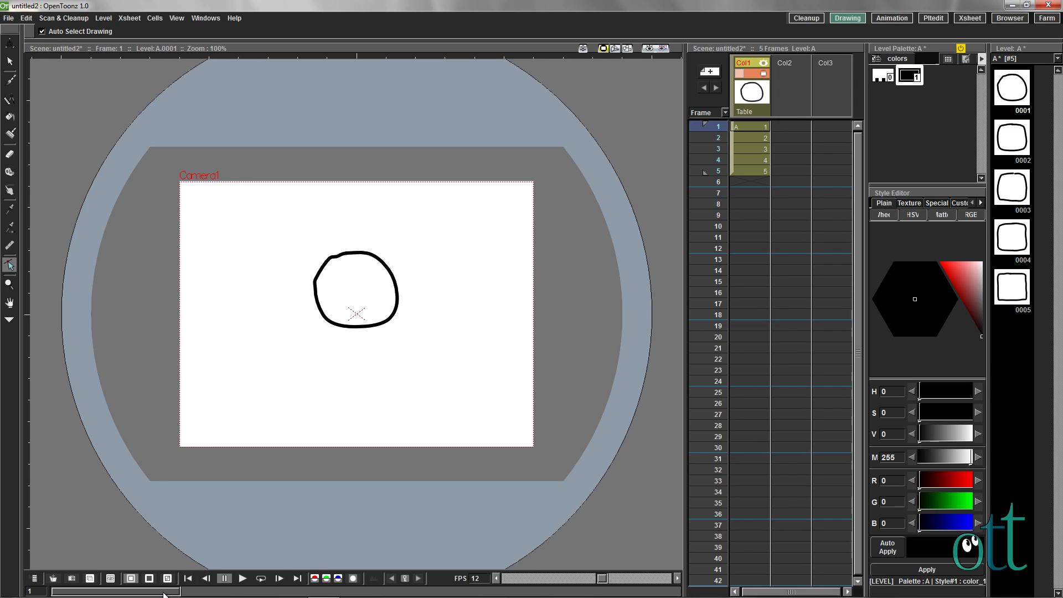
# - Scrub back and forth through the animation's frames to examine the circle-to-square morph
pyautogui.click(184, 592)
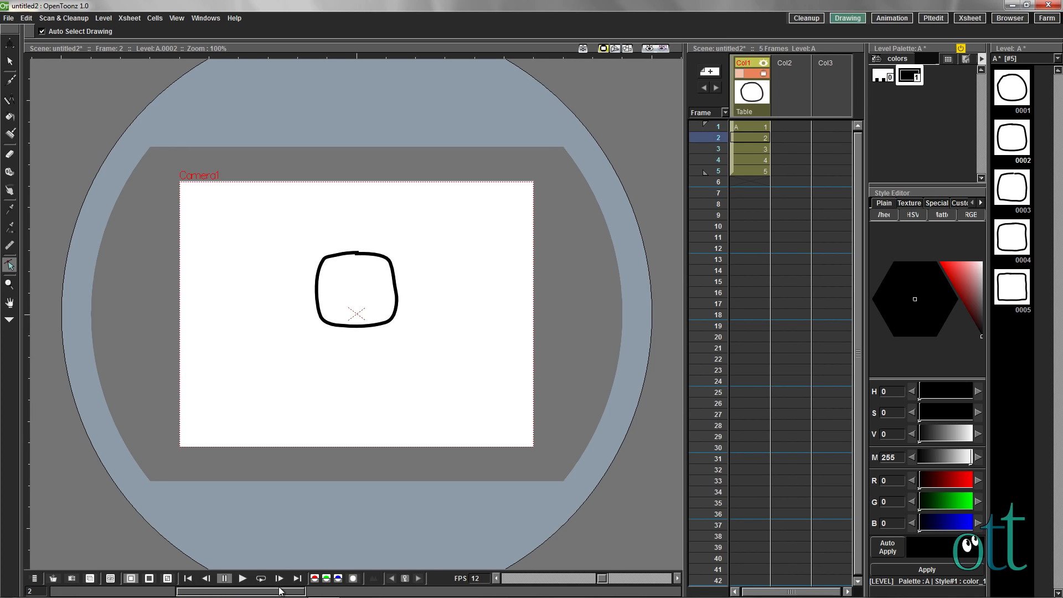
pyautogui.click(308, 588)
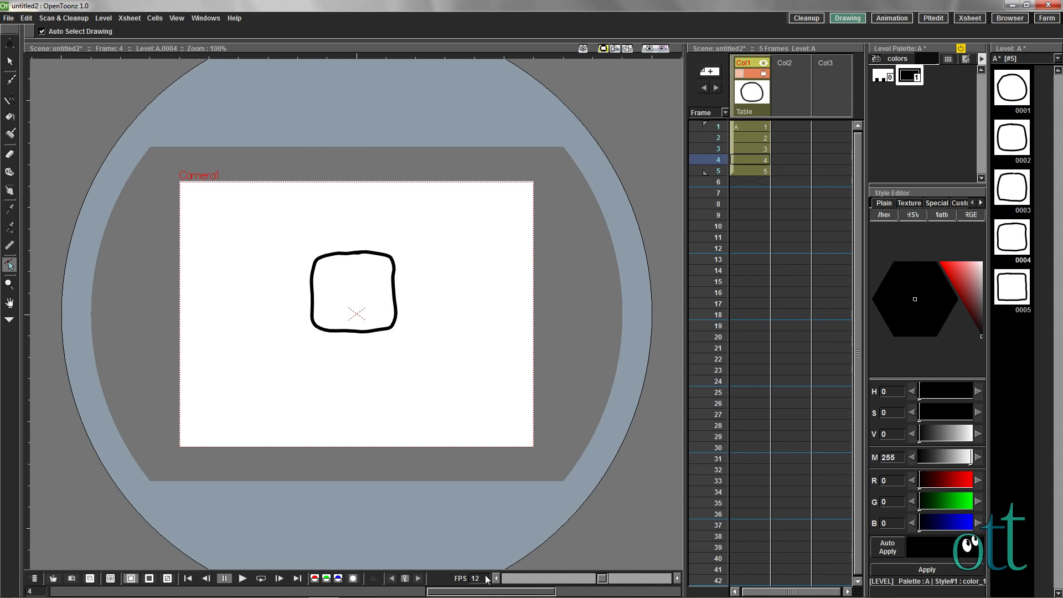
pyautogui.click(443, 591)
pyautogui.click(424, 590)
pyautogui.moveTo(340, 591)
pyautogui.mouseDown()
pyautogui.moveTo(160, 593)
pyautogui.moveTo(322, 595)
pyautogui.mouseUp()
pyautogui.moveTo(419, 596)
pyautogui.mouseDown()
pyautogui.moveTo(607, 596)
pyautogui.moveTo(532, 596)
pyautogui.mouseUp()
pyautogui.moveTo(467, 596); pyautogui.dragTo(342, 595)
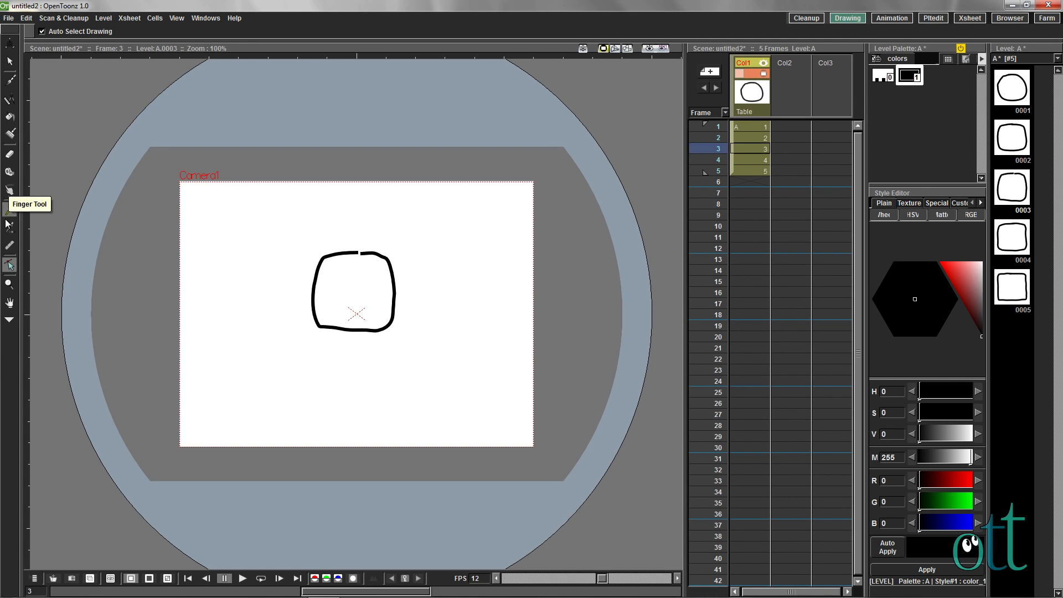
# - Close the gap in the upper edge of drawing 0003's outline by moving its end control point, and deselect the outline
pyautogui.click(5, 266)
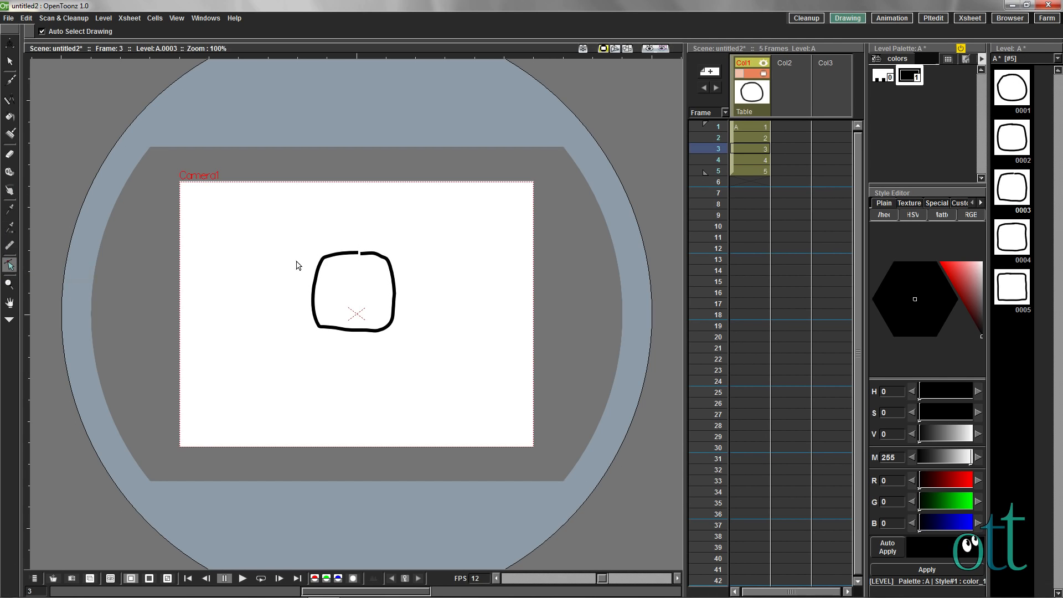
pyautogui.click(370, 255)
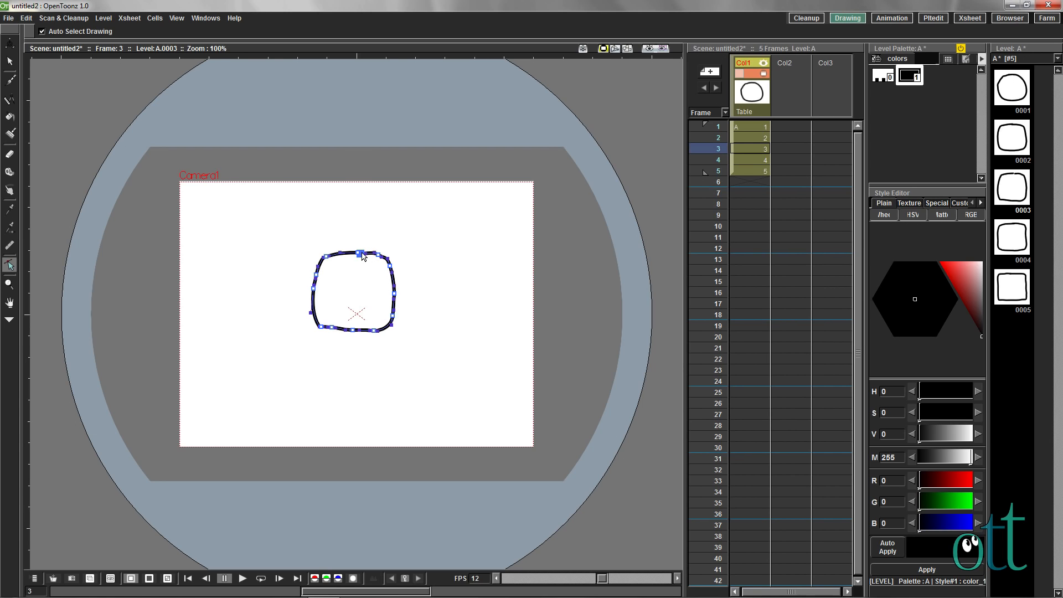
pyautogui.moveTo(357, 251); pyautogui.dragTo(359, 252)
pyautogui.click(262, 305)
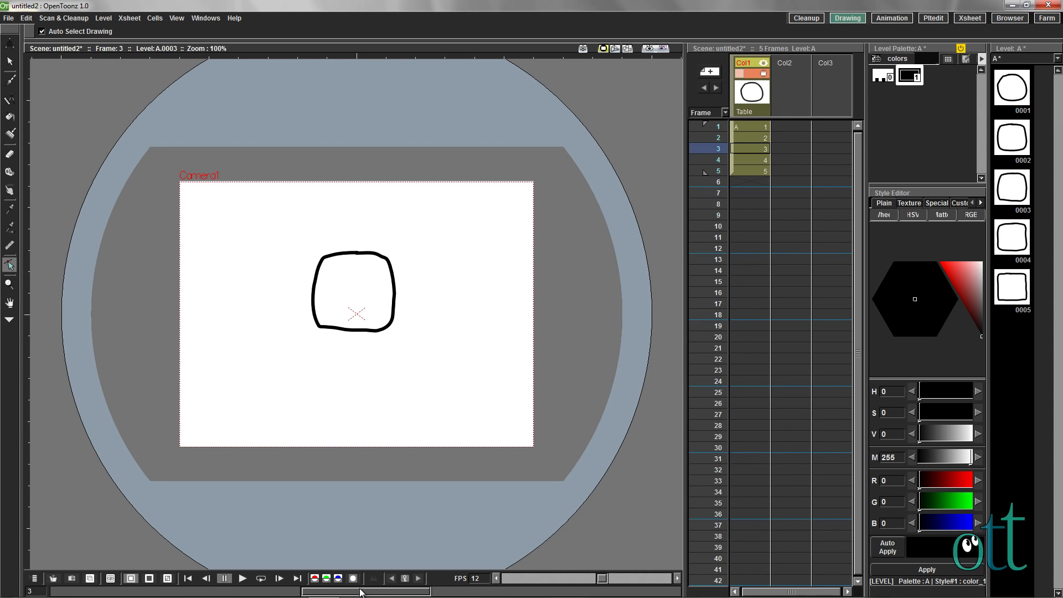
# - Go back to frame 1, nudge a control point at the top of the circle's outline and deselect it
pyautogui.moveTo(359, 593)
pyautogui.mouseDown()
pyautogui.moveTo(581, 596)
pyautogui.moveTo(322, 593)
pyautogui.moveTo(138, 569)
pyautogui.mouseUp()
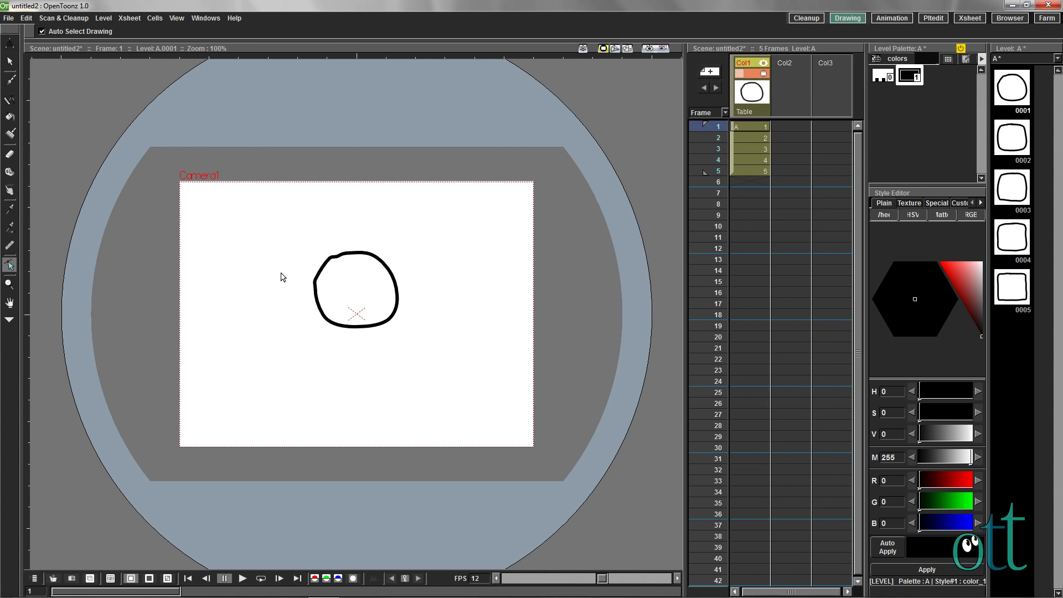
pyautogui.click(315, 284)
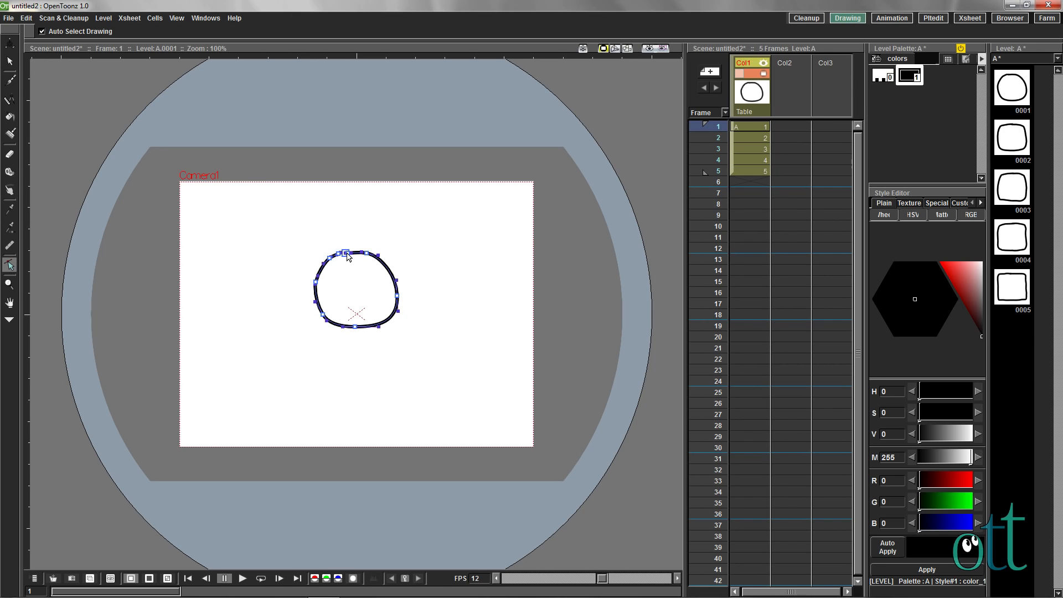
pyautogui.moveTo(352, 253); pyautogui.dragTo(353, 251)
pyautogui.click(367, 268)
pyautogui.click(274, 333)
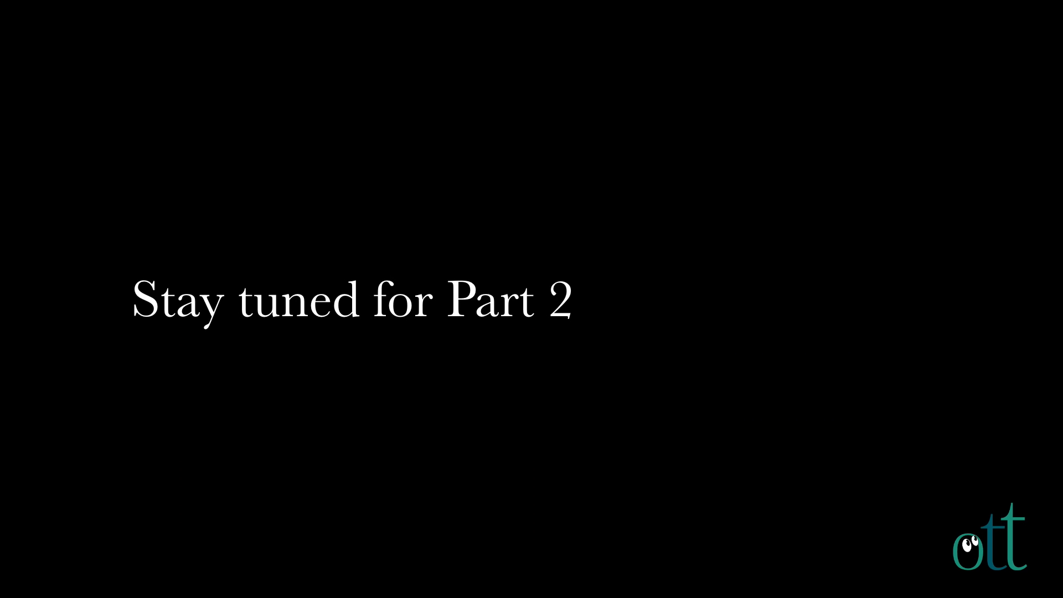